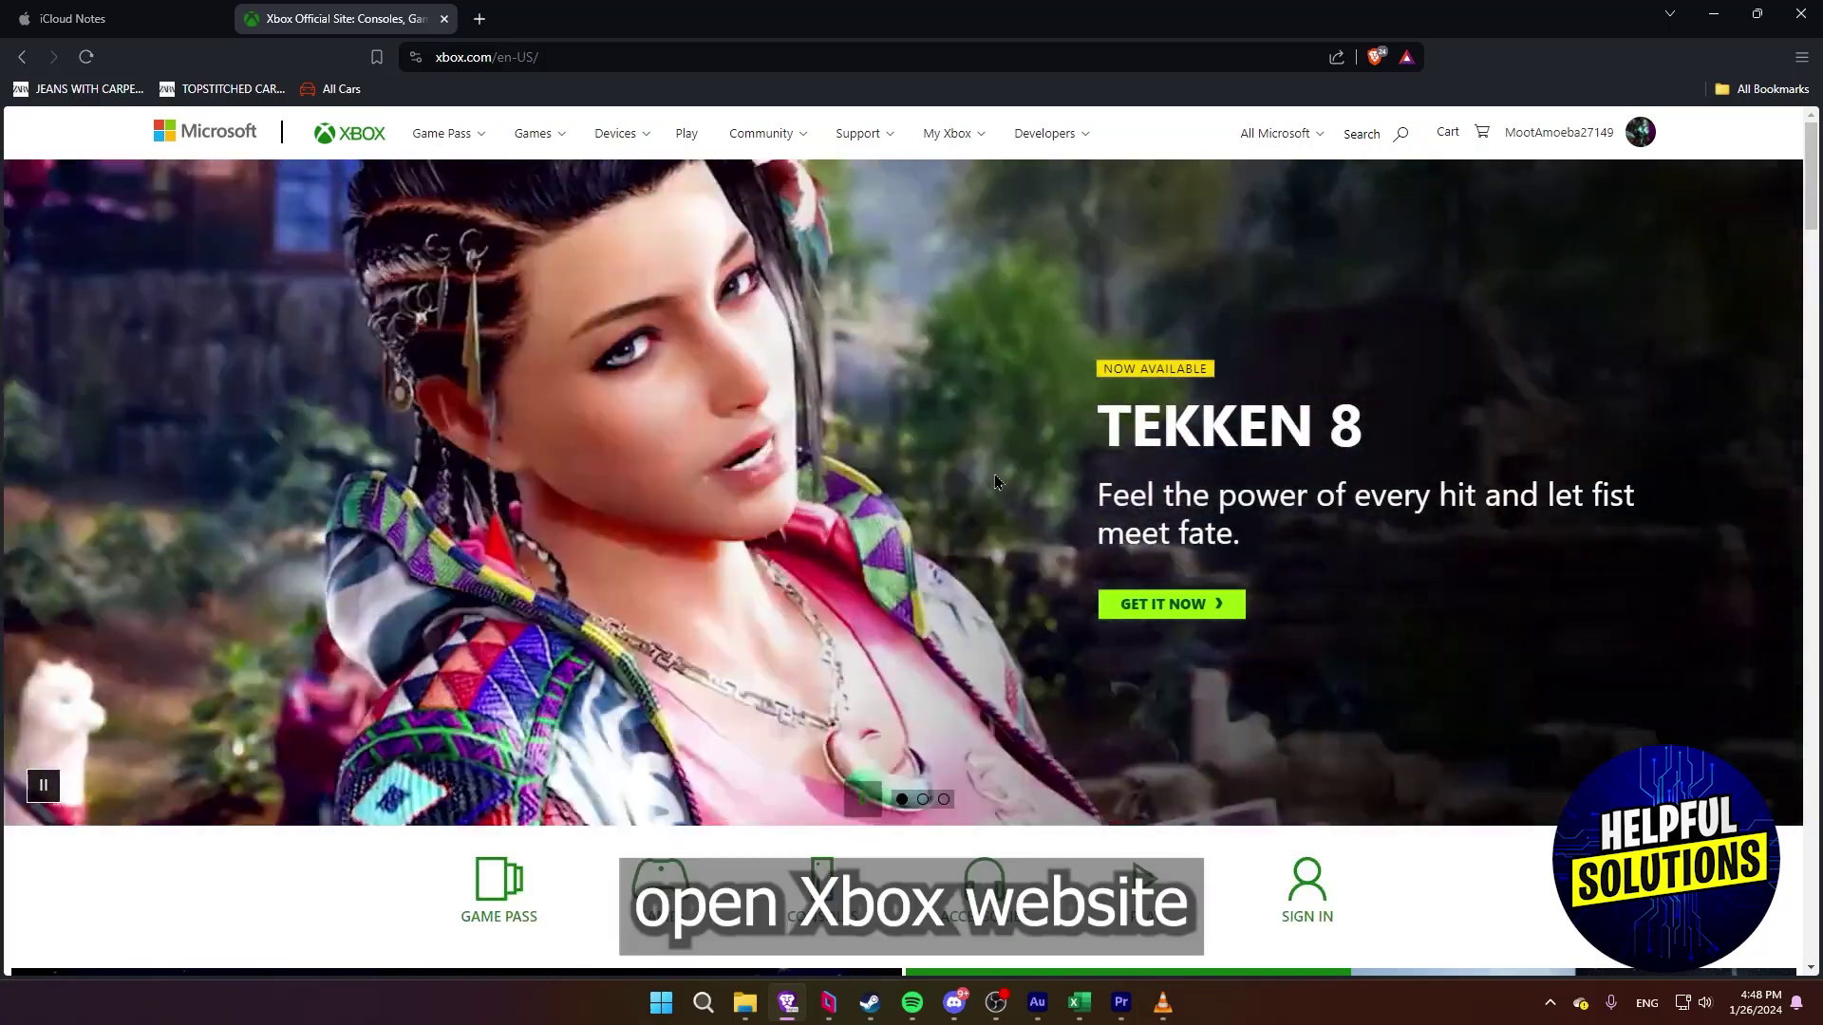
click(509, 57)
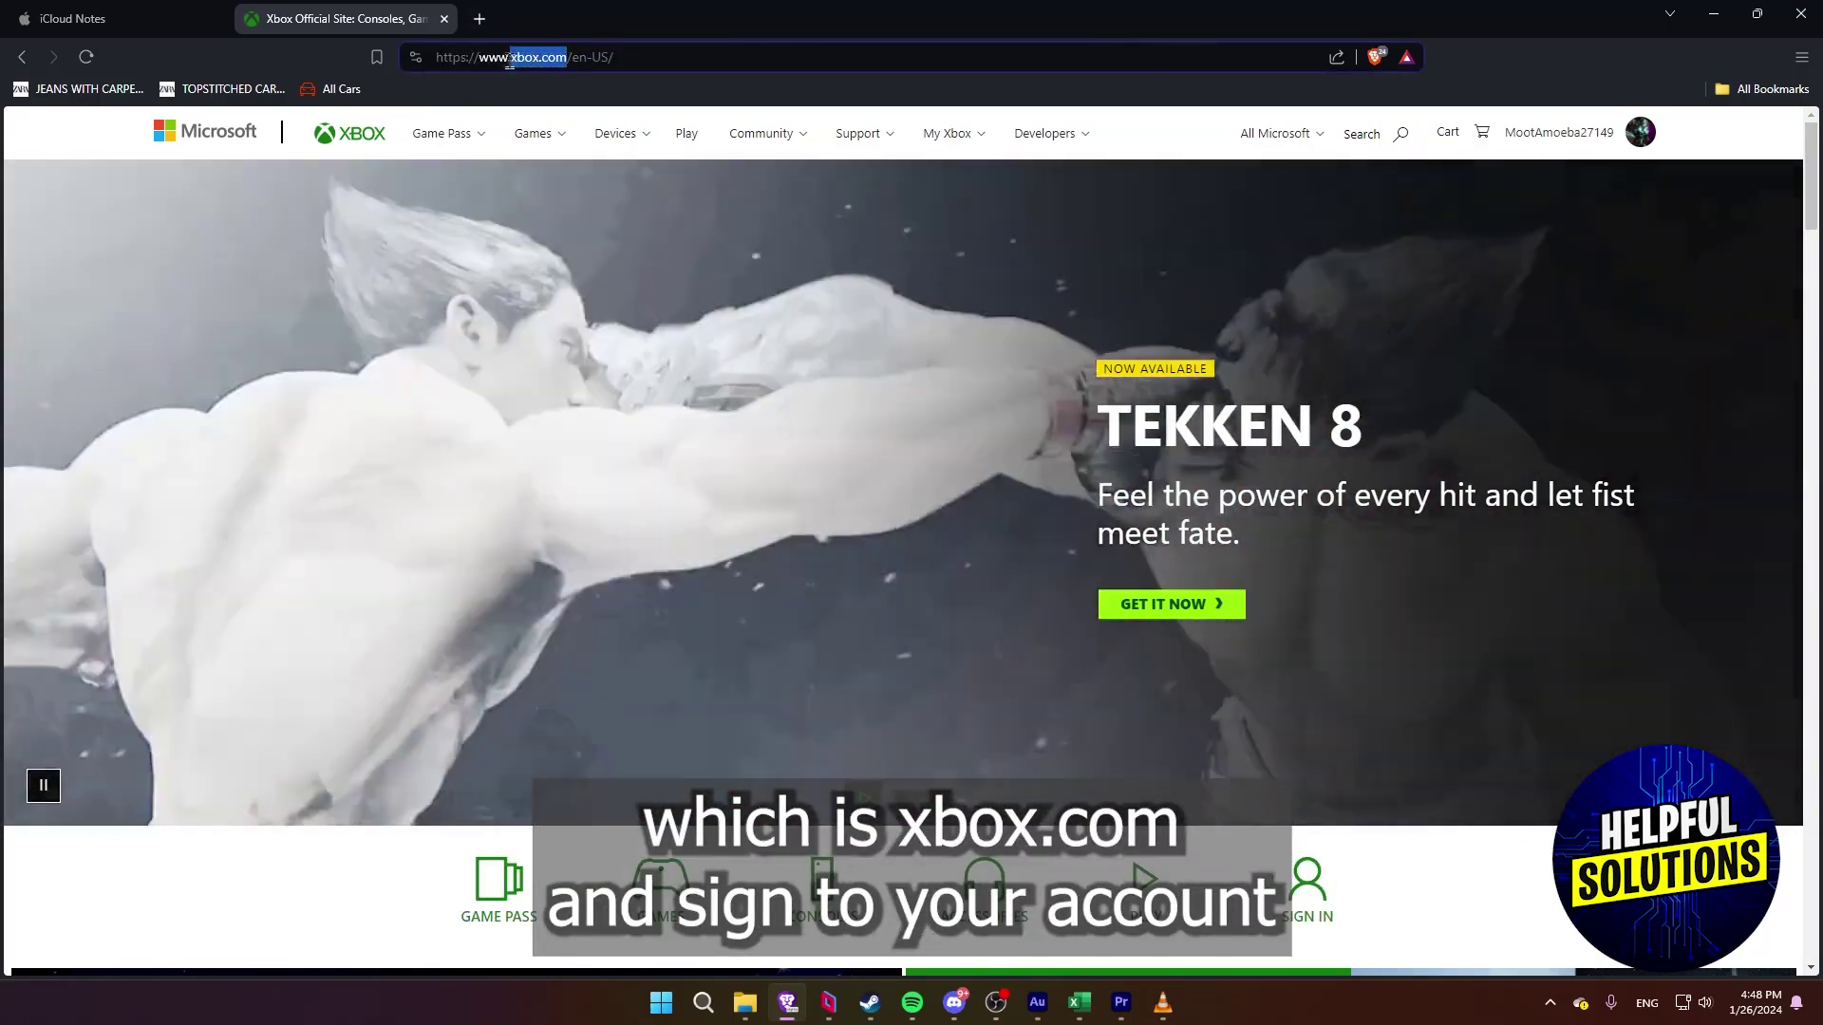
drag(567, 57, 437, 57)
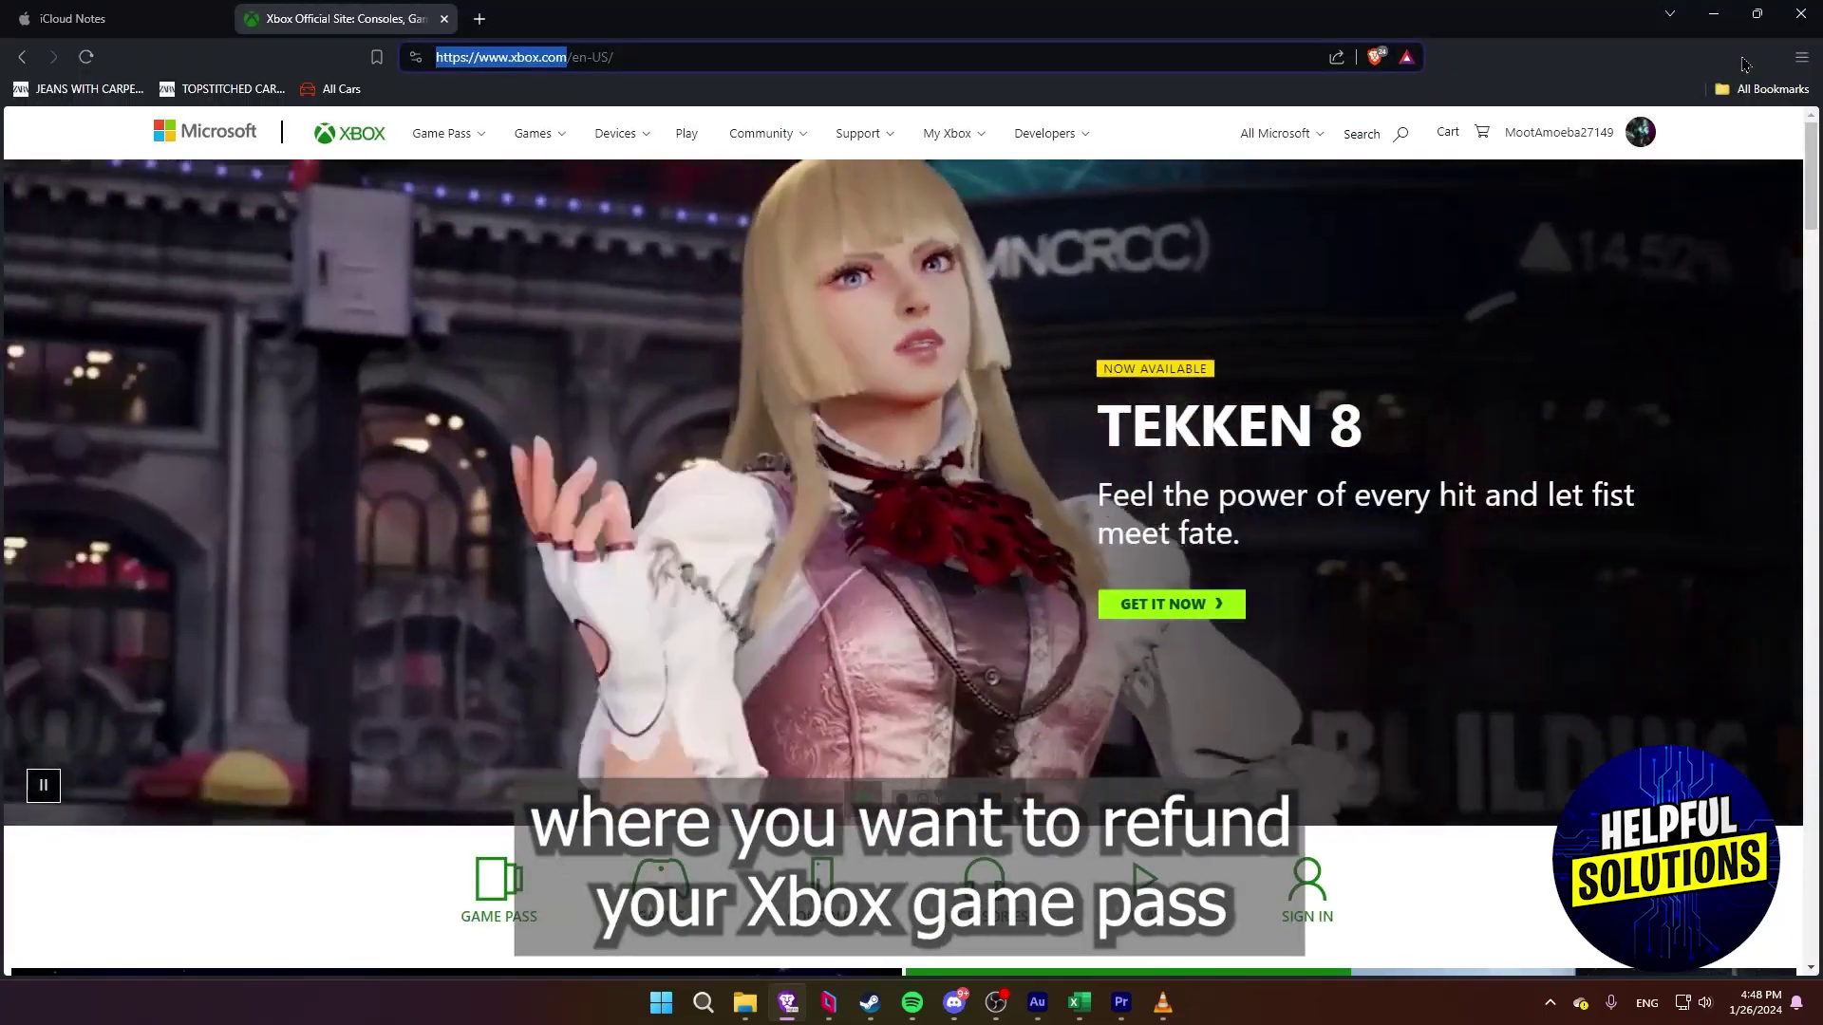
click(1534, 143)
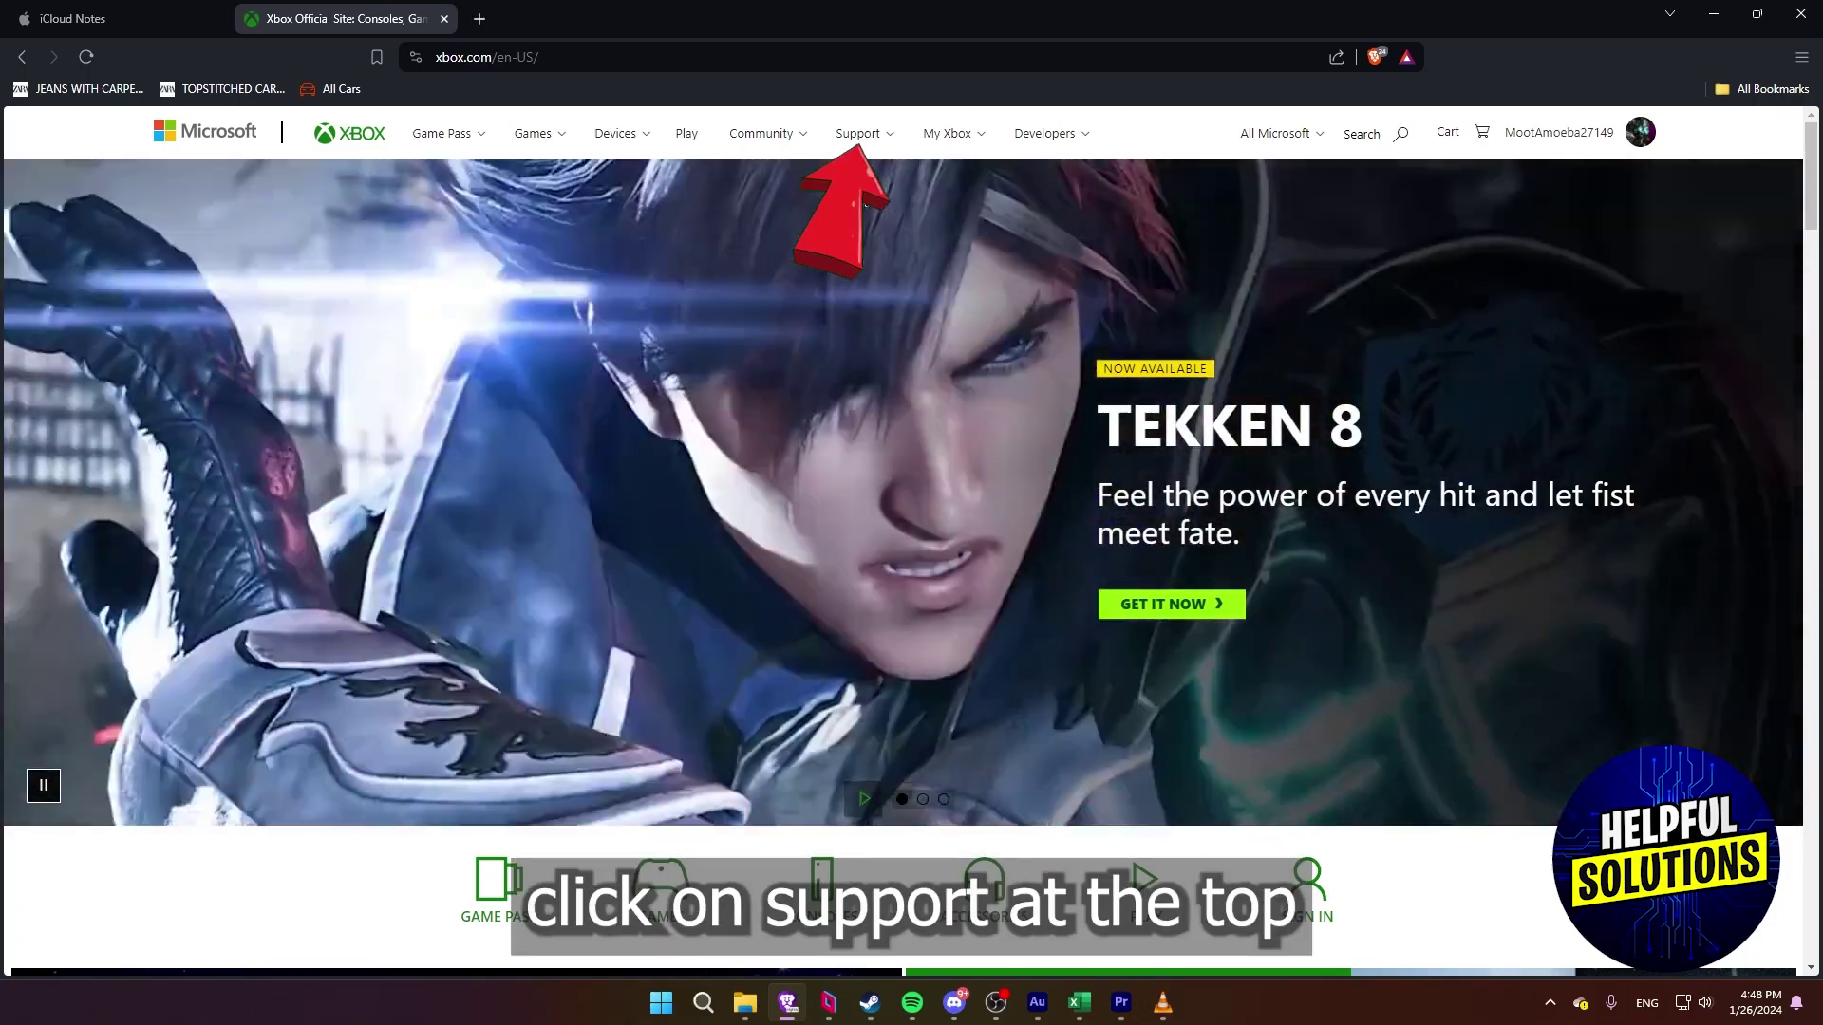
click(865, 134)
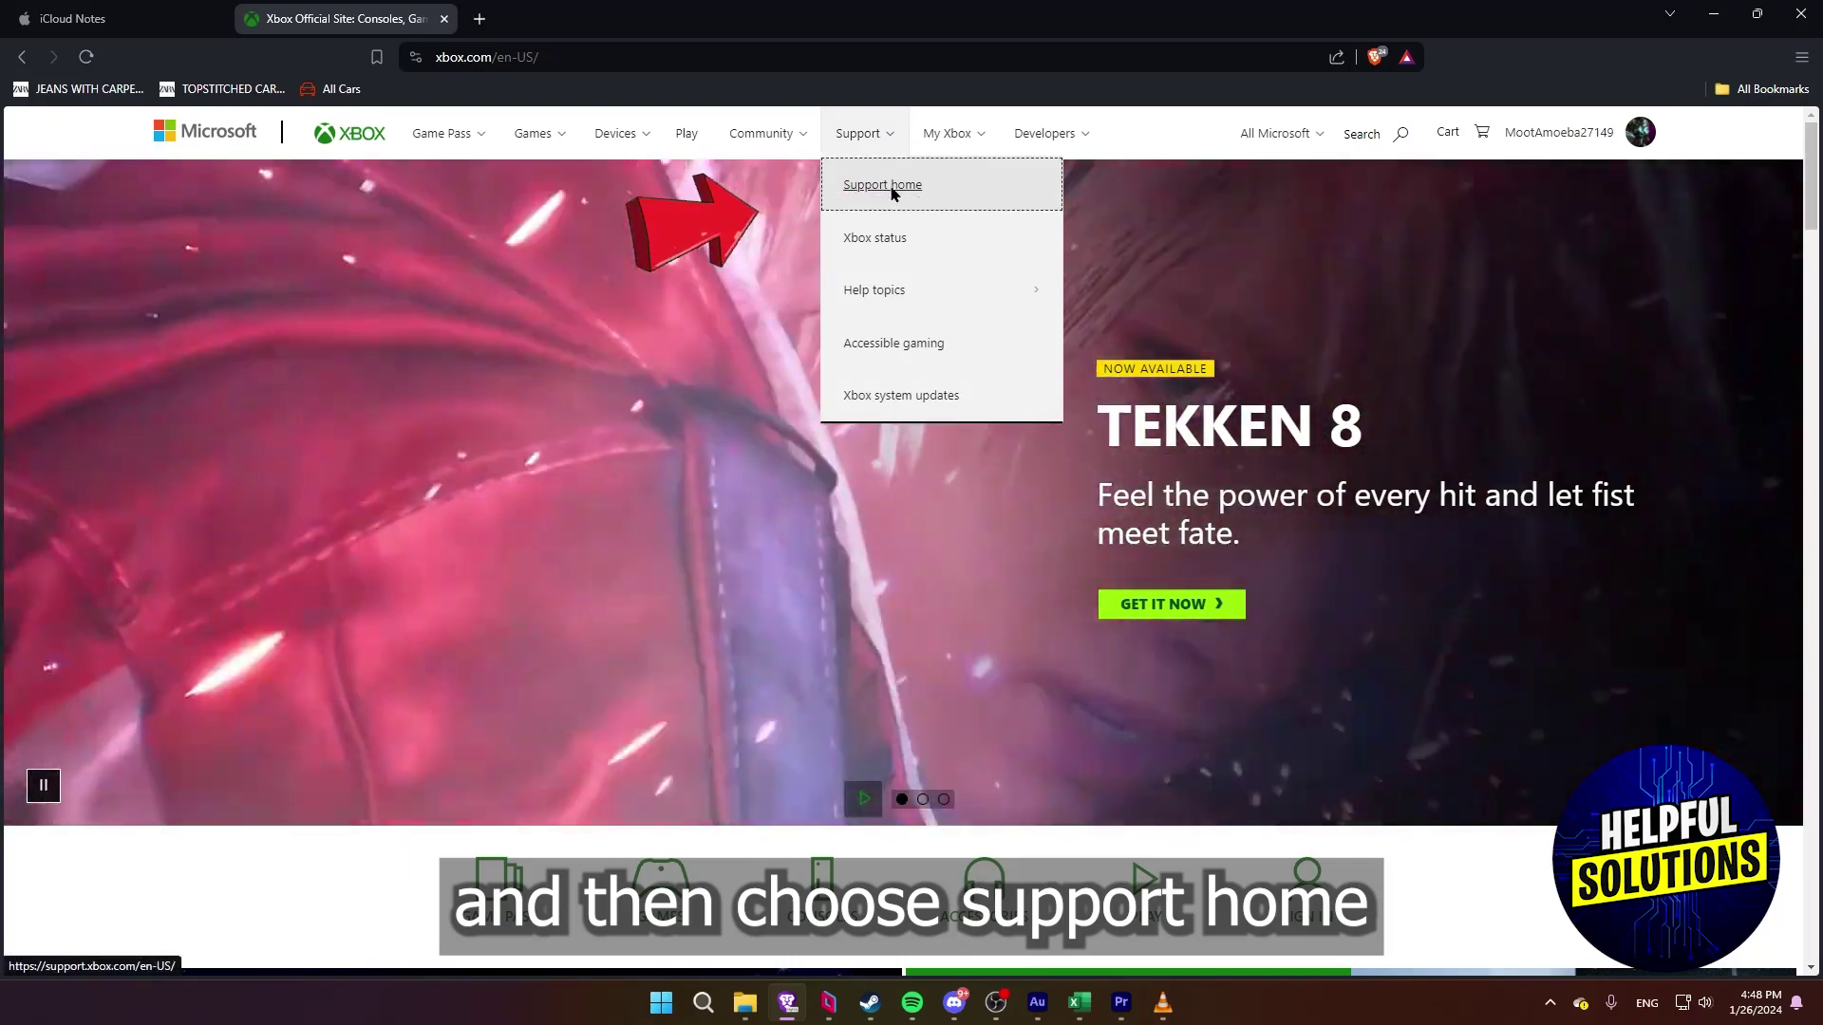
click(890, 187)
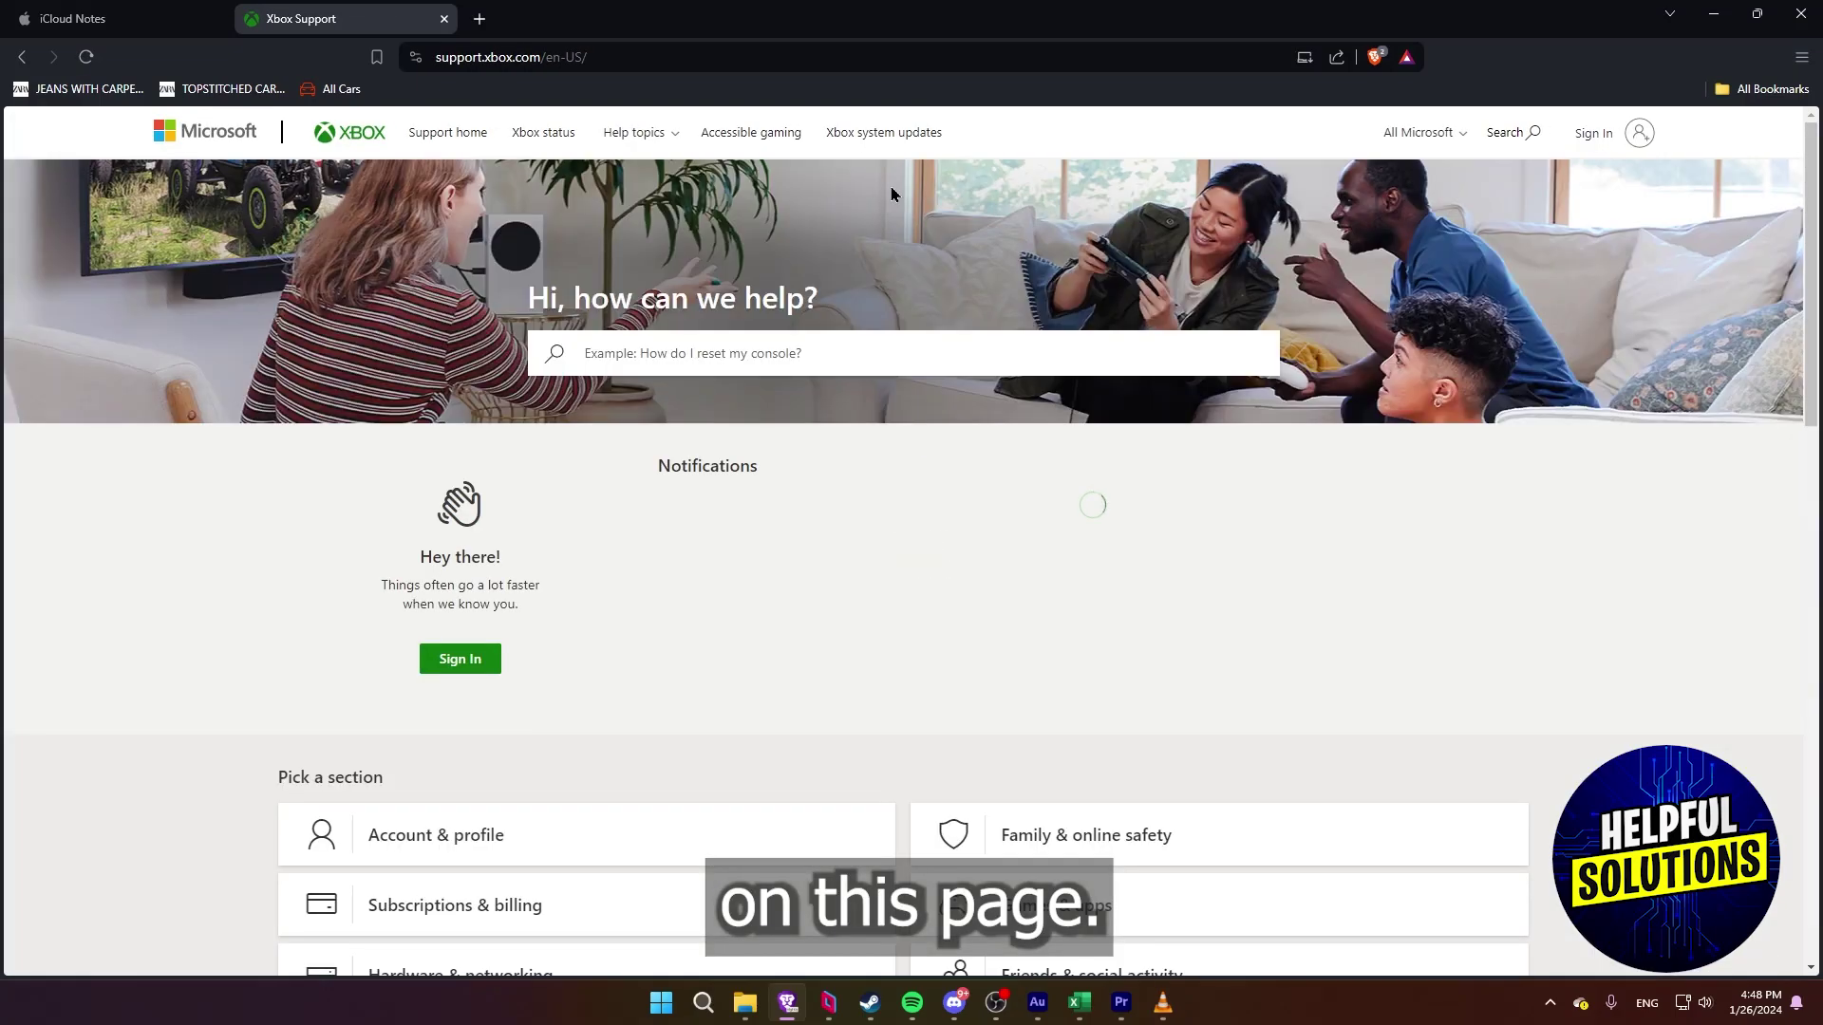
scroll(891, 186, down, 1)
scroll(890, 186, down, 2)
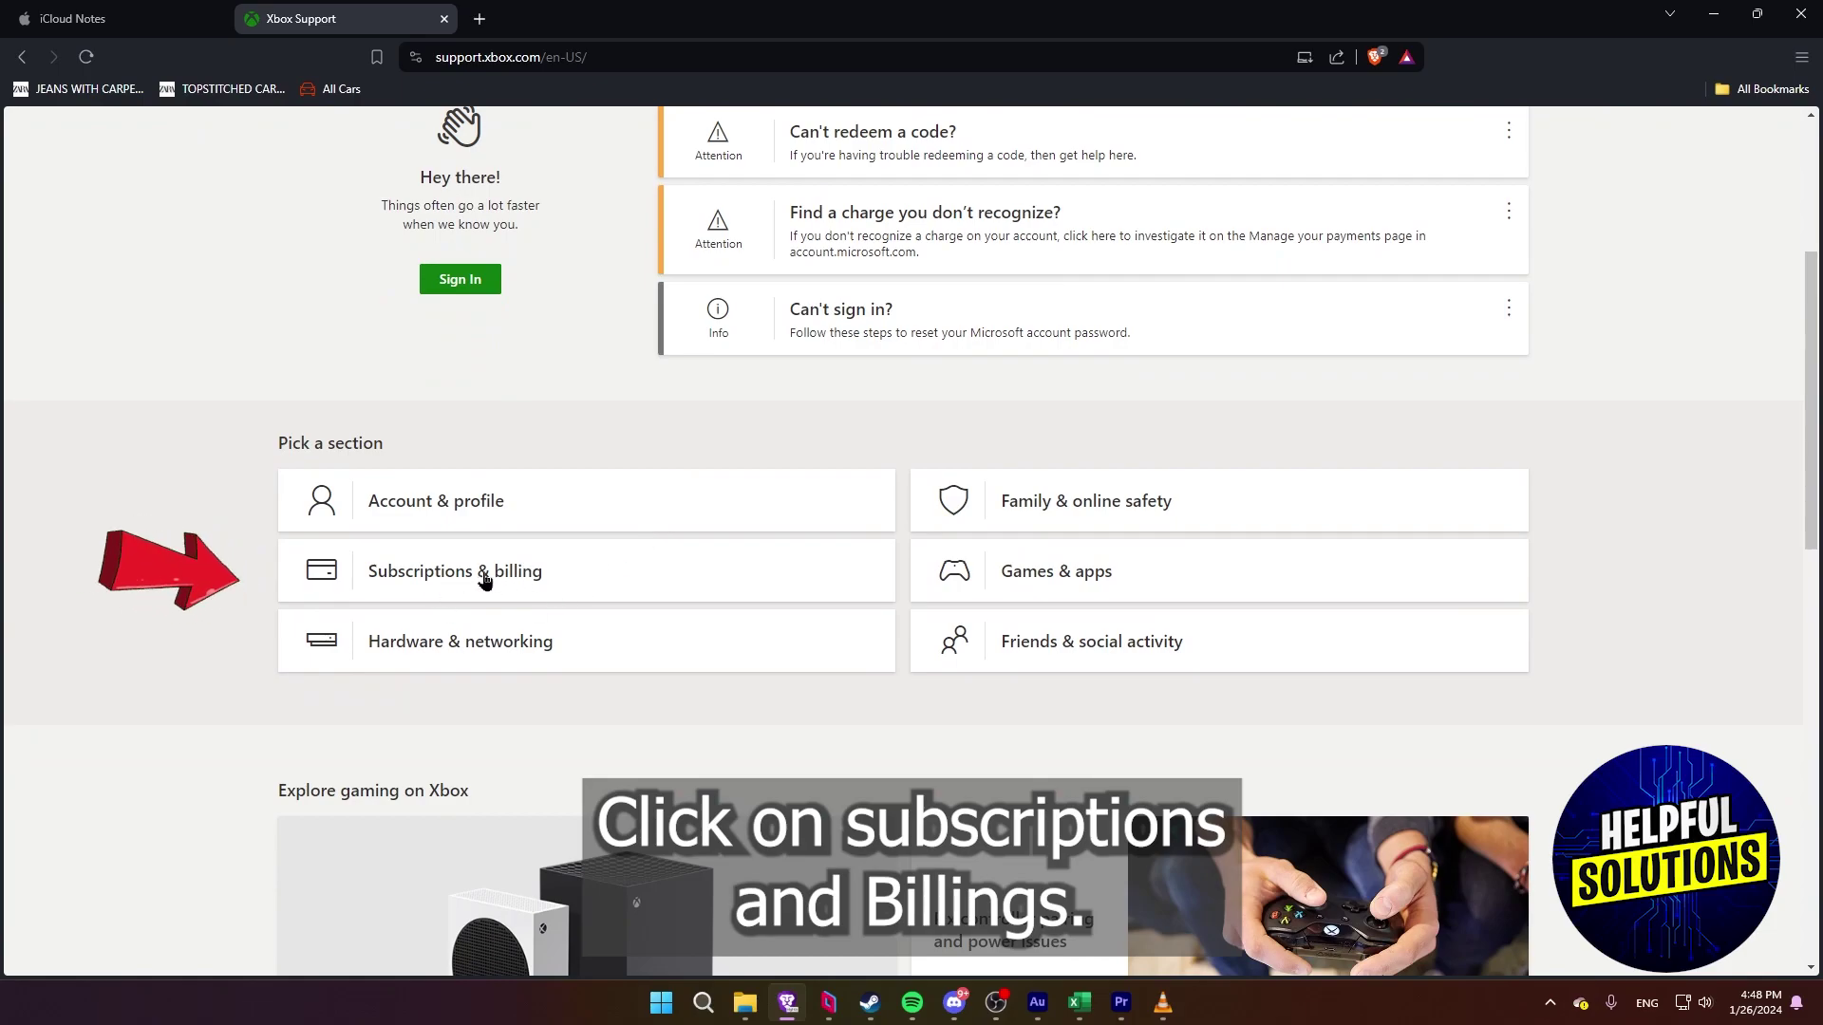
Open the Subscriptions & billing help page and expand the Manage subscriptions topic's article list.
click(480, 583)
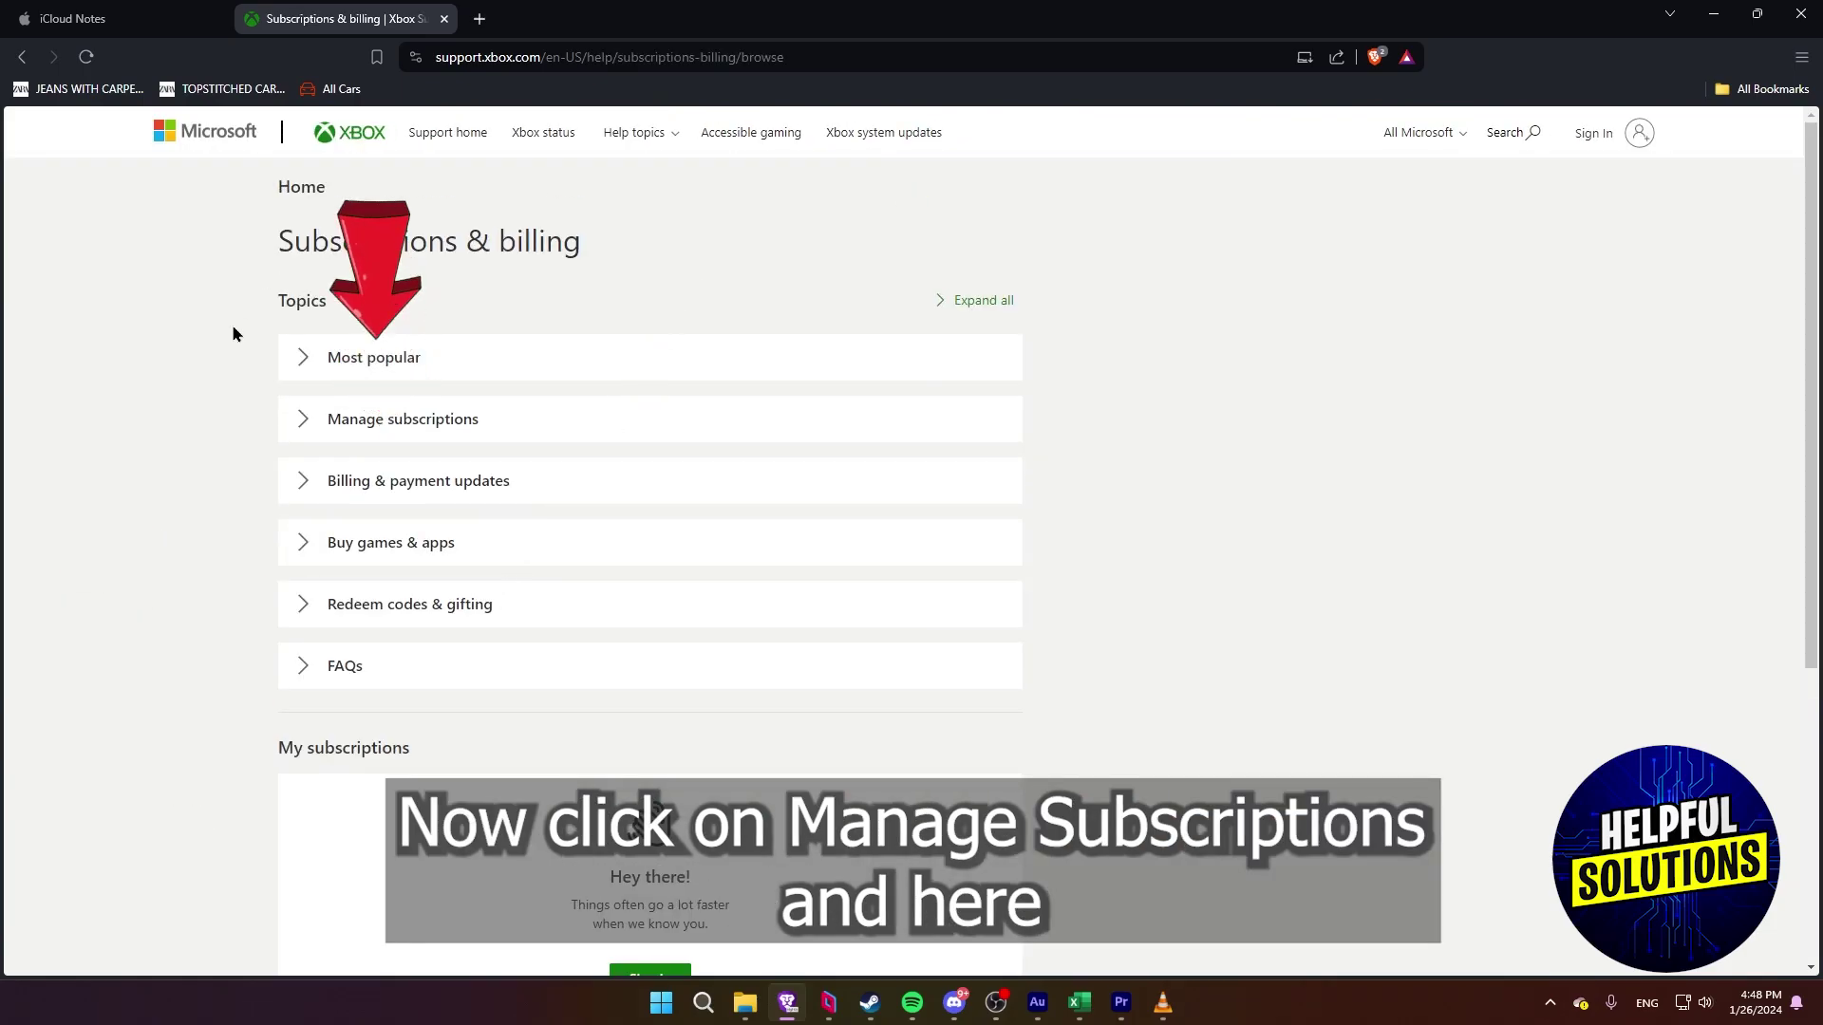
click(424, 428)
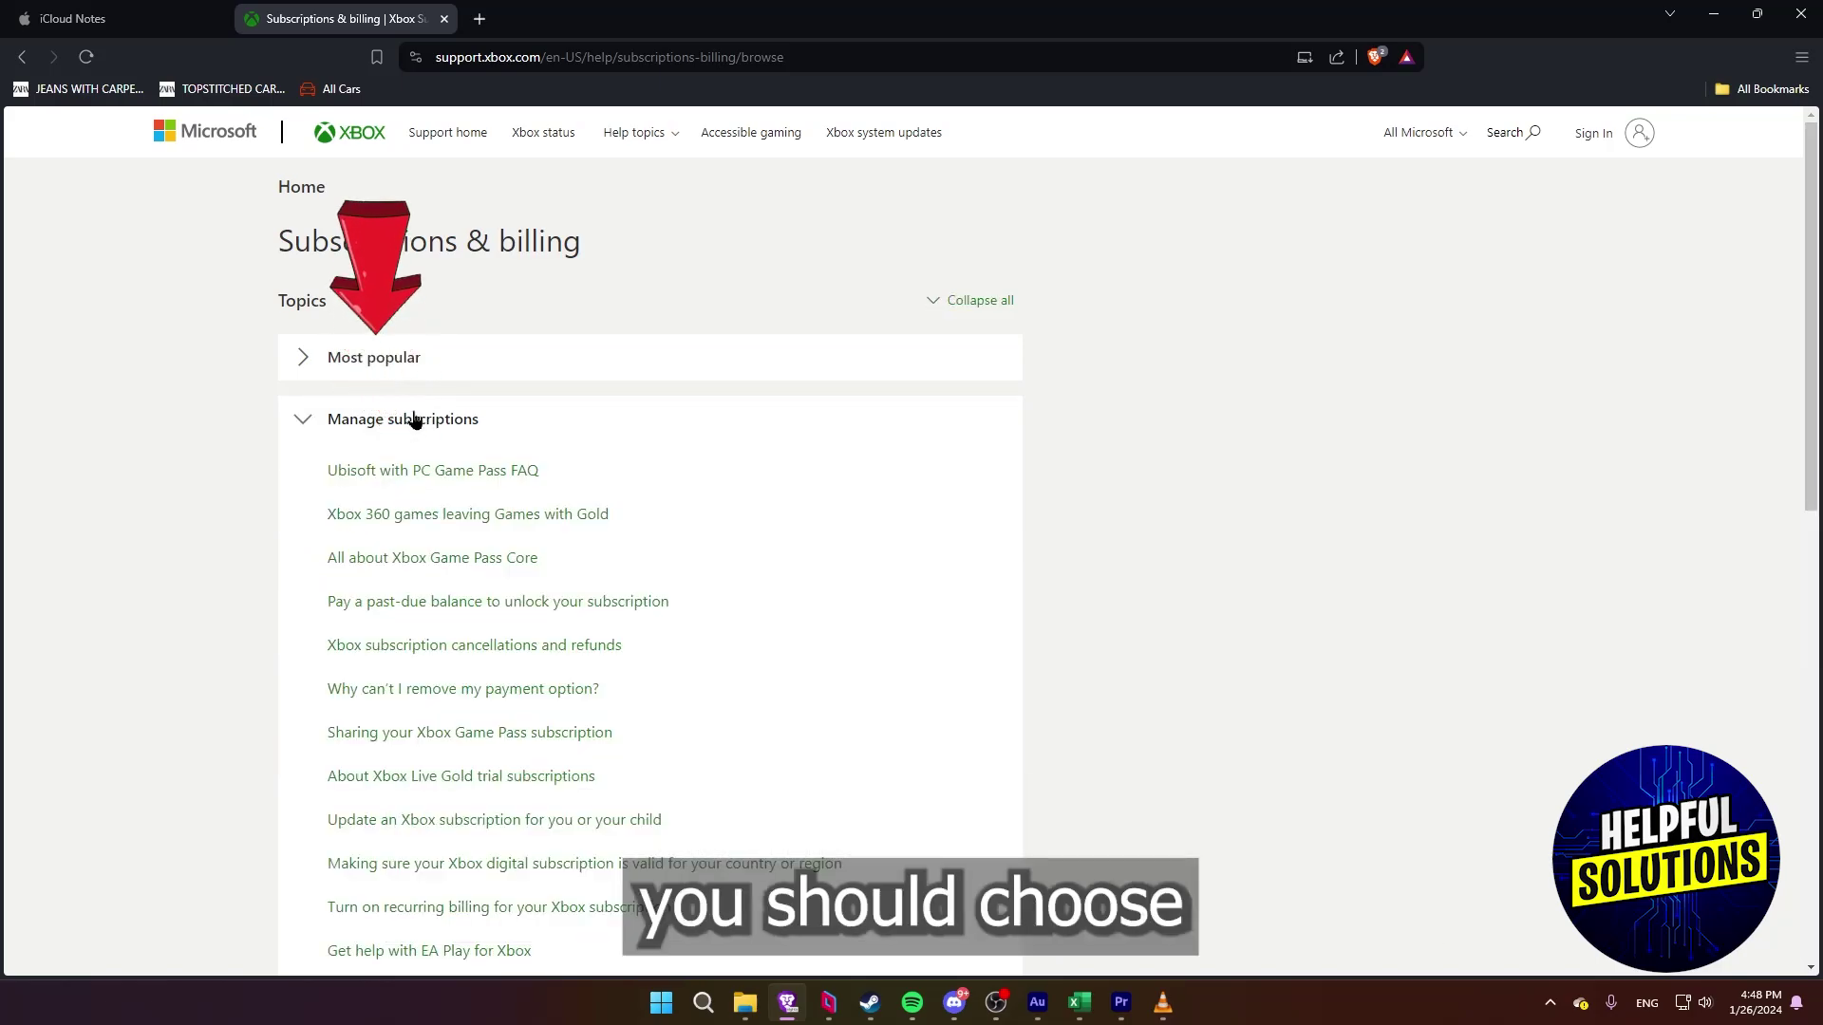
scroll(800, 371, down, 2)
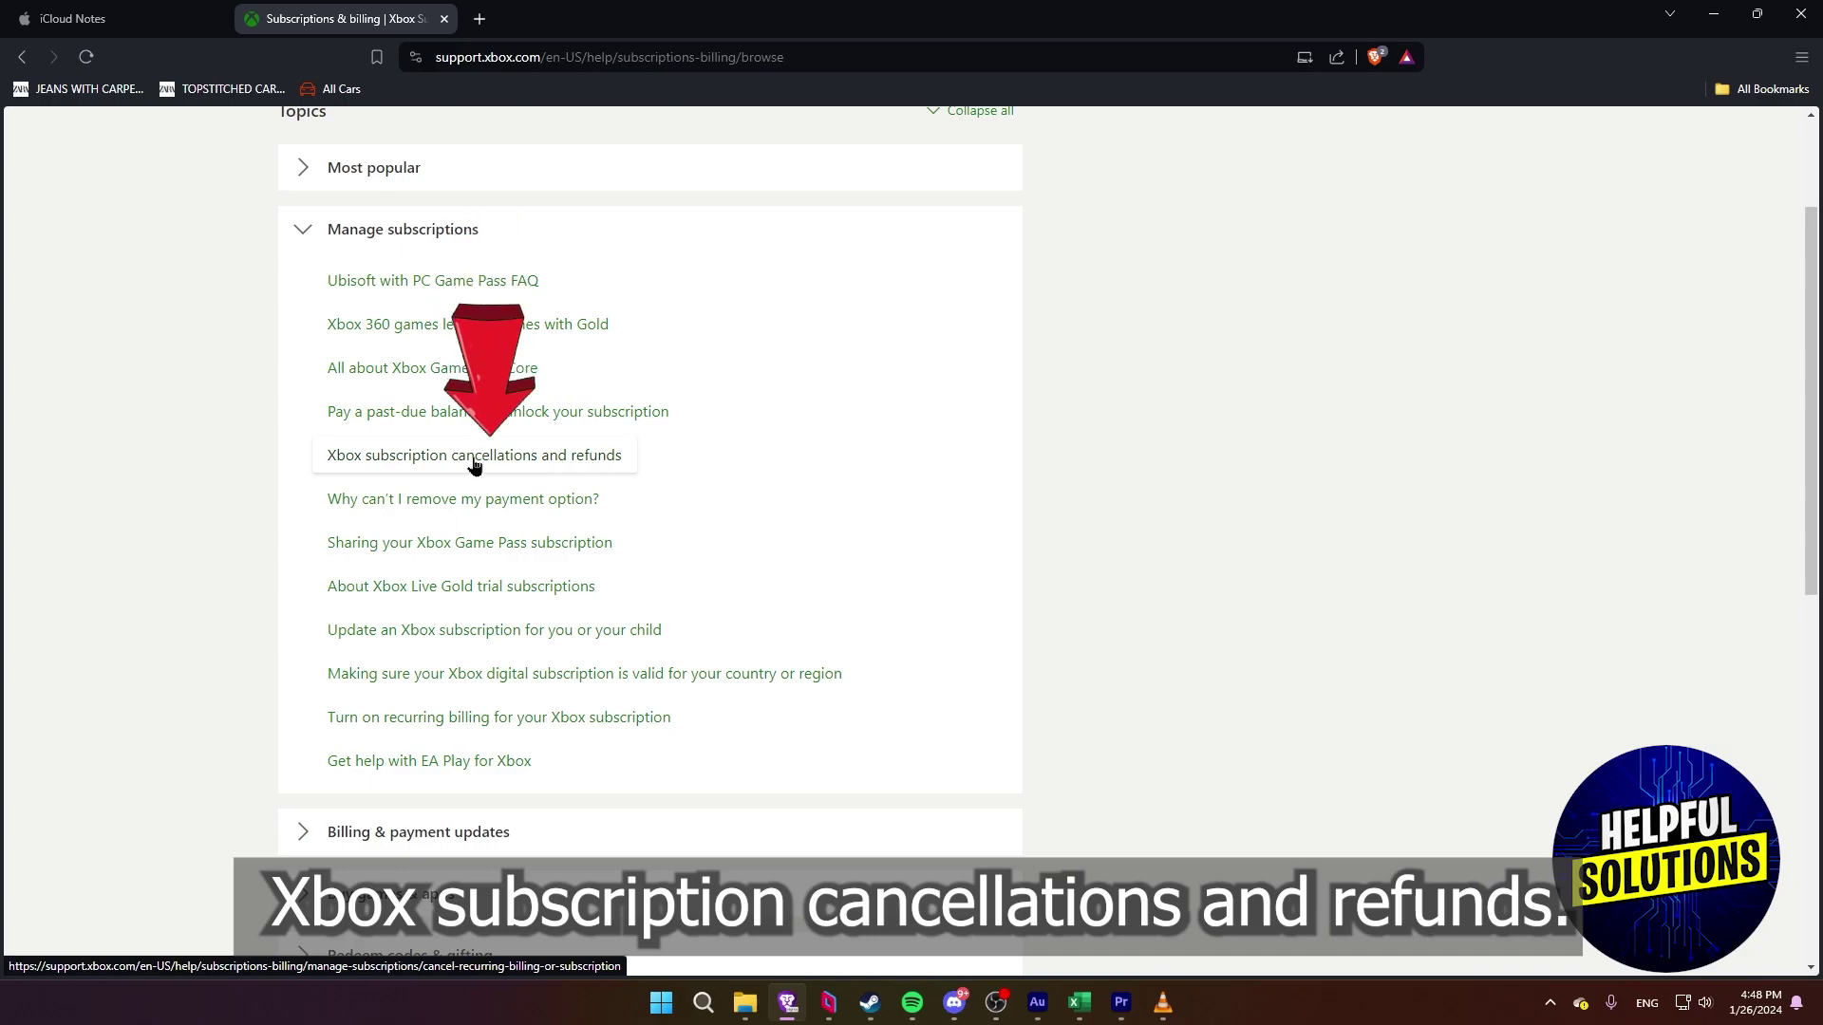
Open the 'Xbox subscription cancellations and refunds' article from the Manage subscriptions list.
click(365, 459)
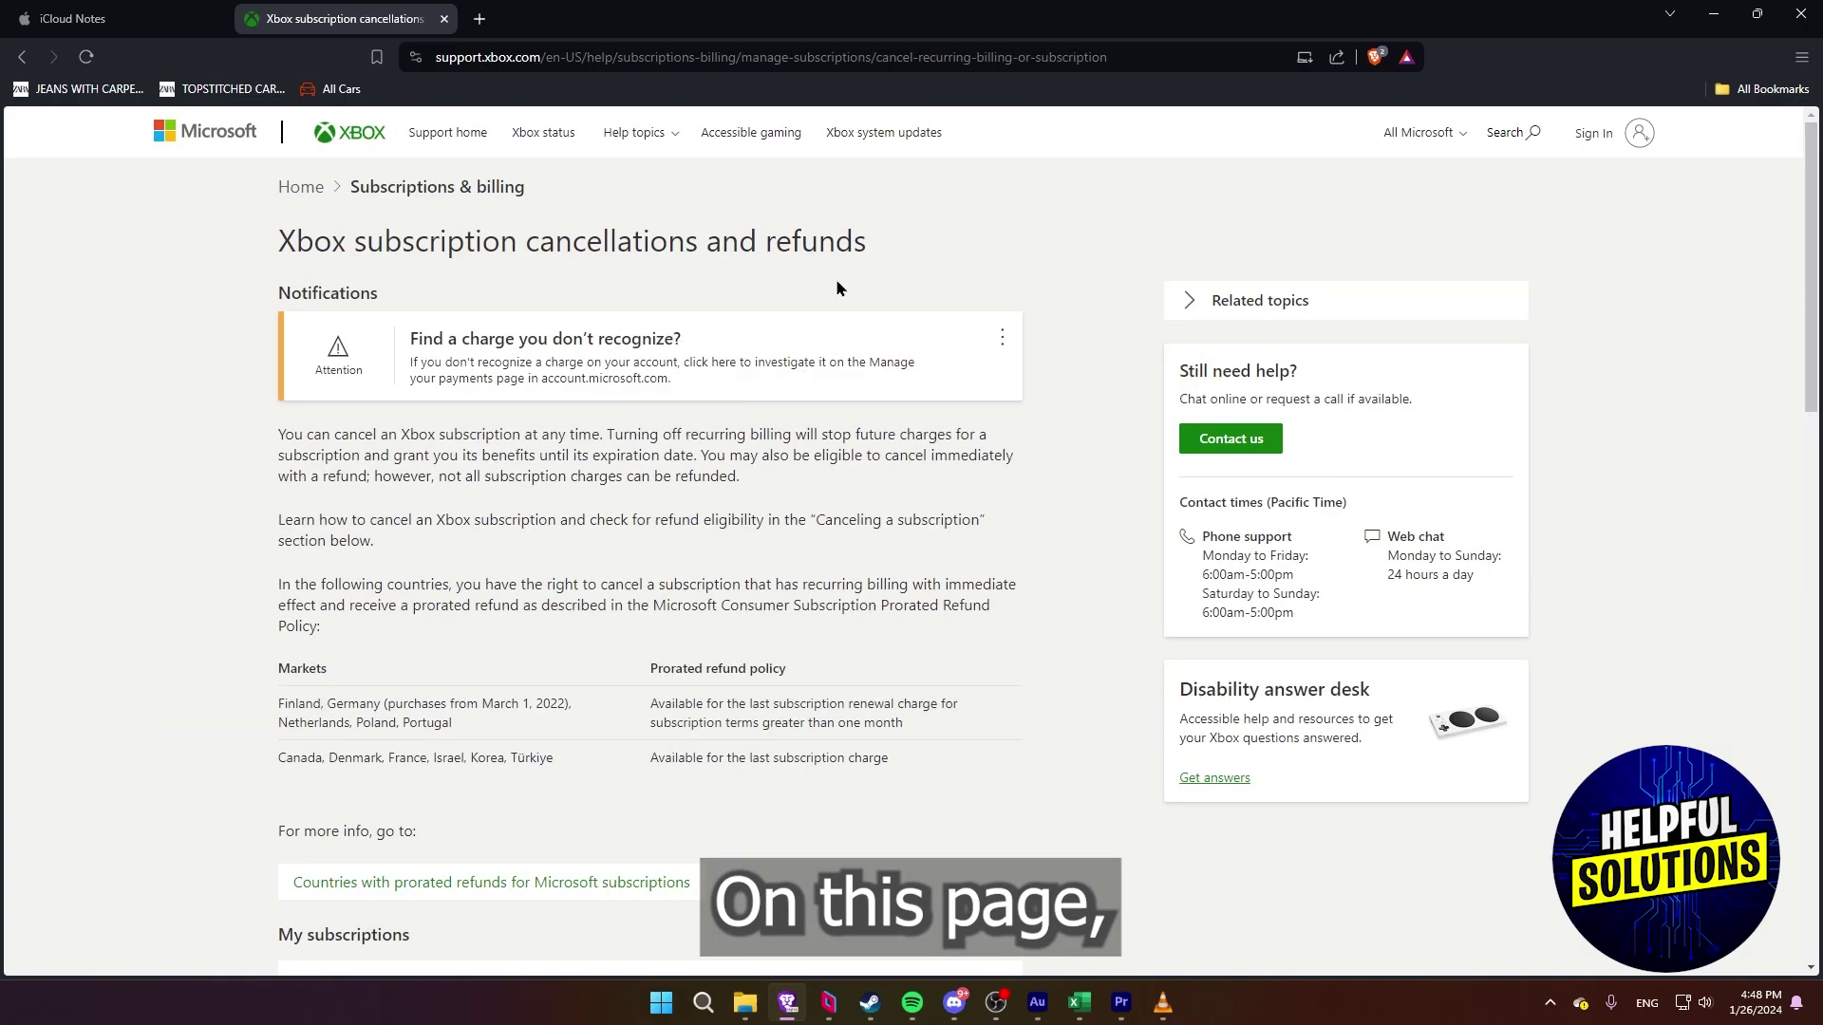
scroll(799, 243, down, 1)
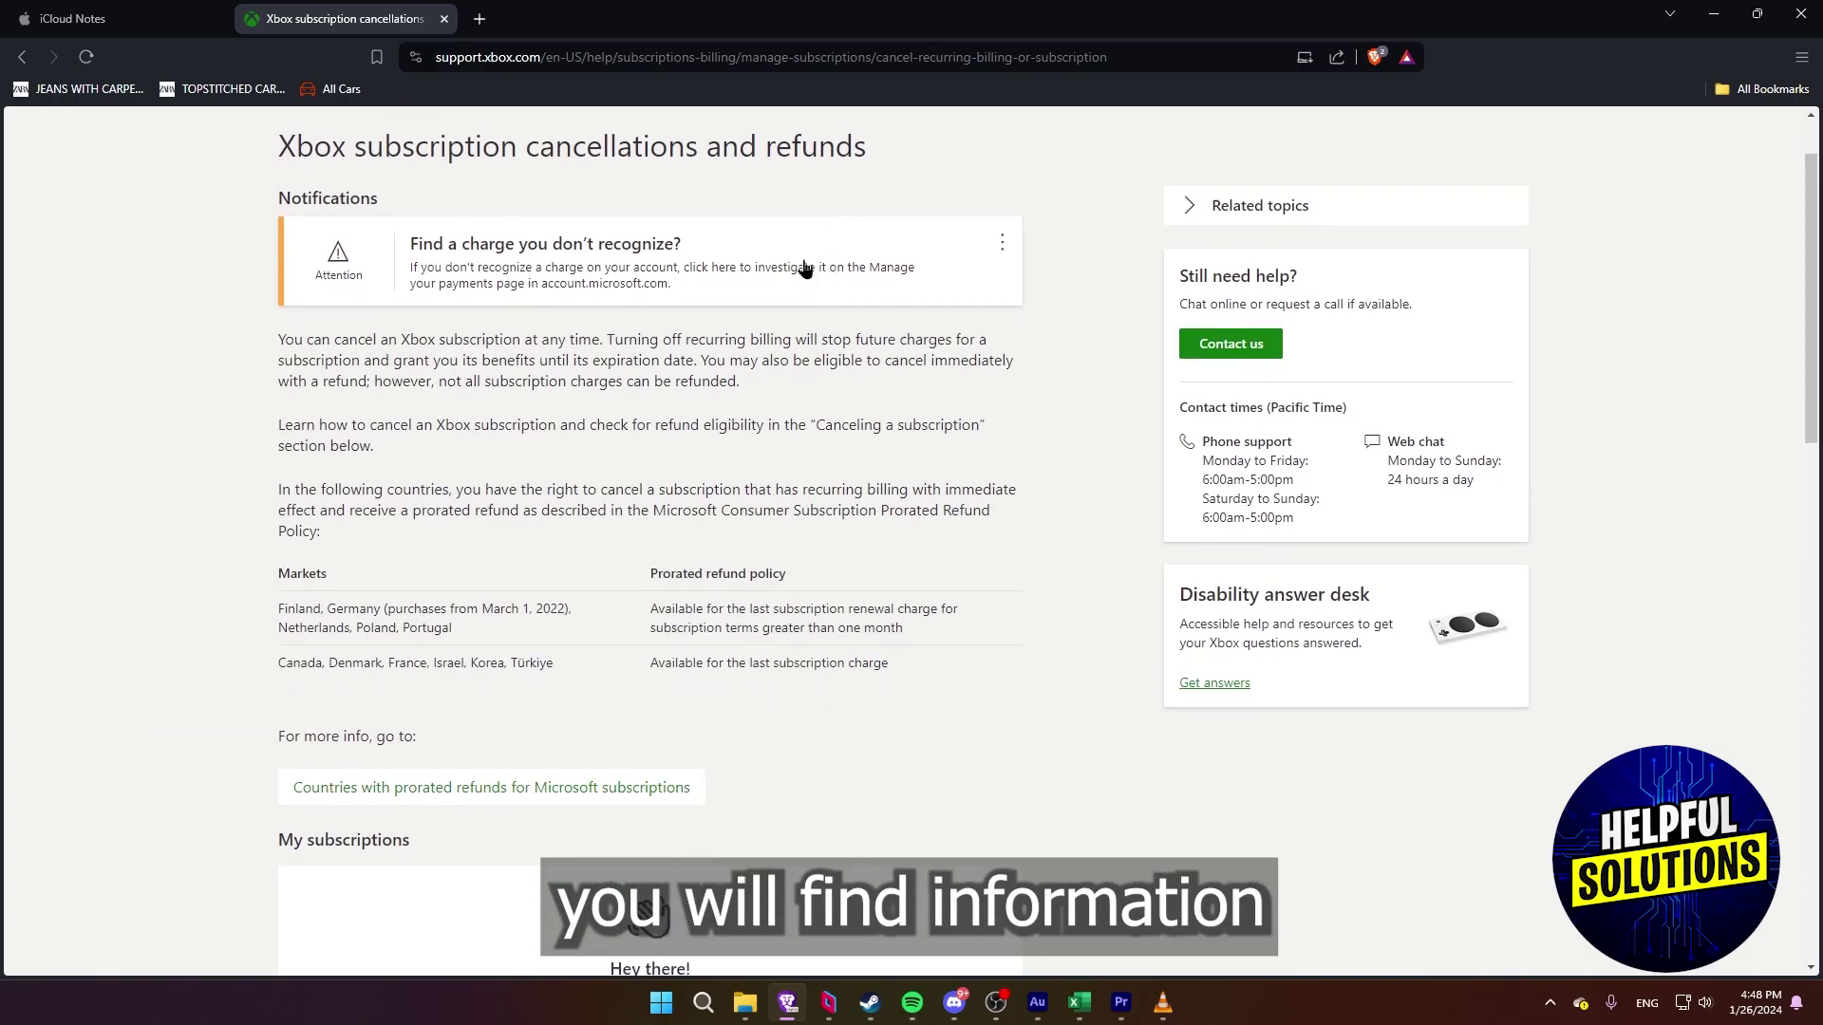
scroll(425, 260, down, 1)
scroll(379, 194, down, 1)
scroll(279, 203, down, 1)
scroll(249, 286, down, 1)
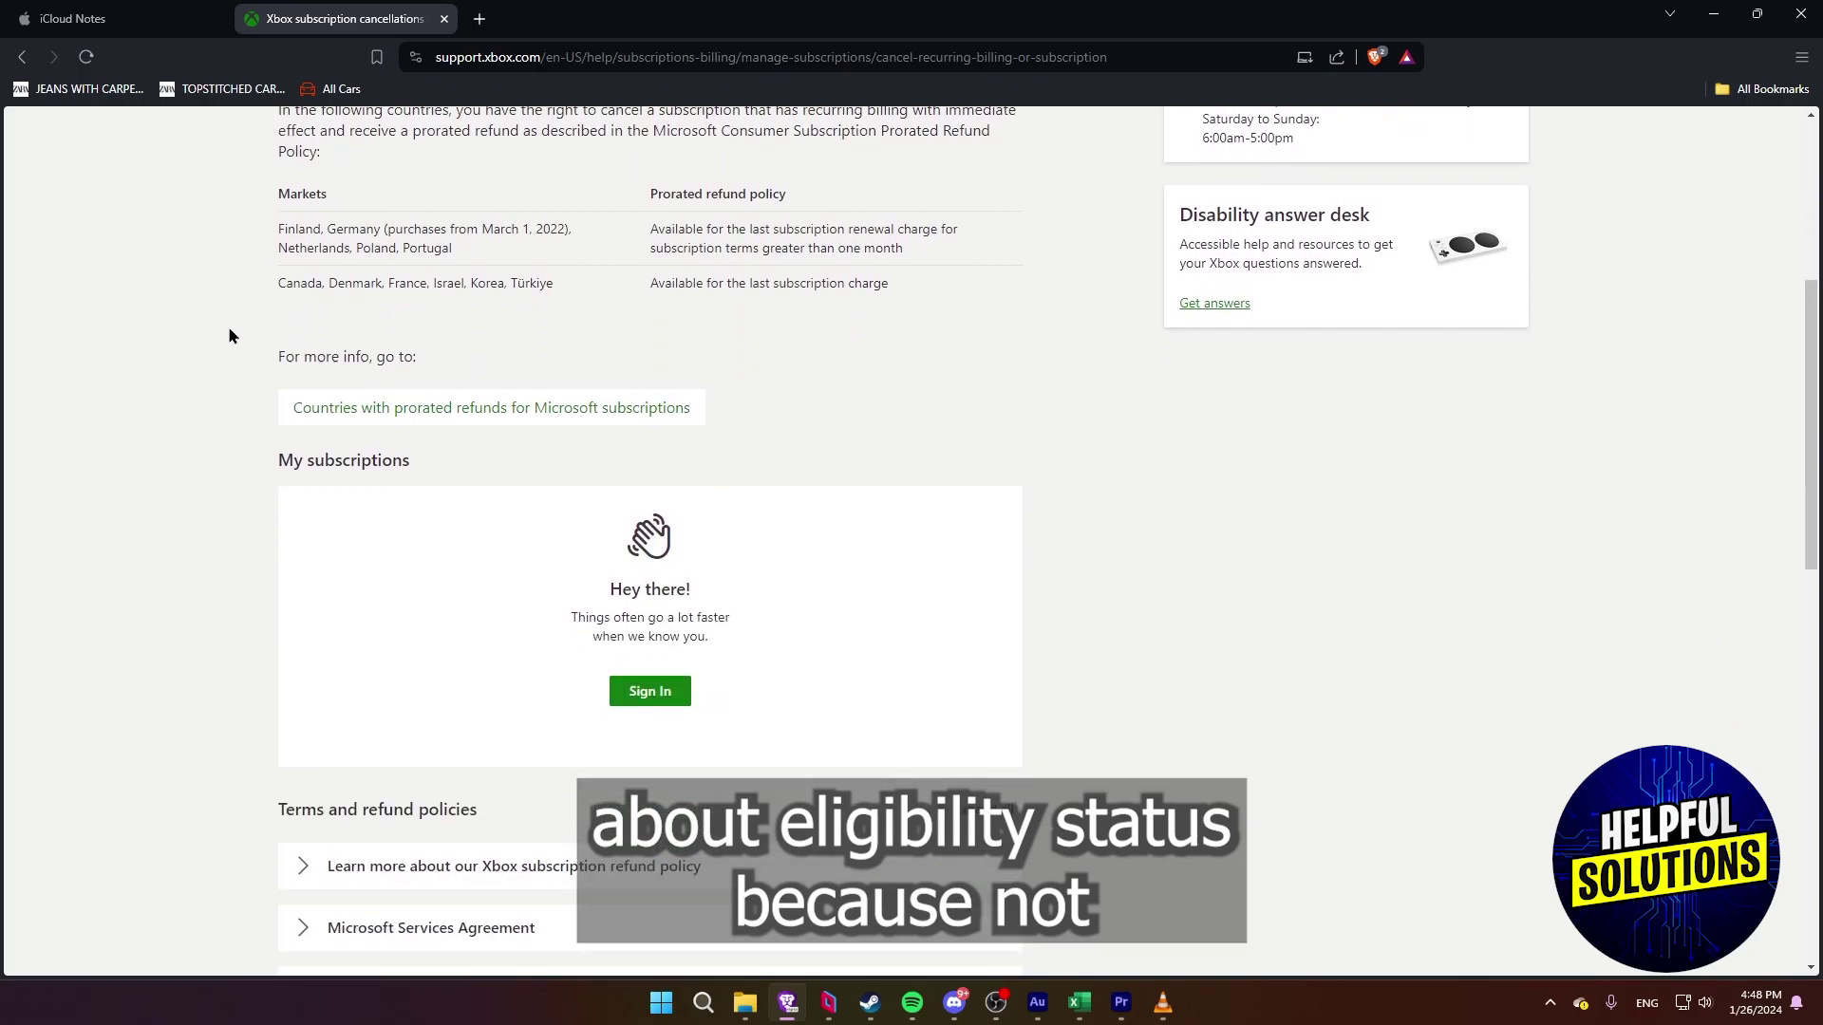
scroll(230, 414, down, 1)
scroll(1120, 676, down, 1)
scroll(497, 757, down, 3)
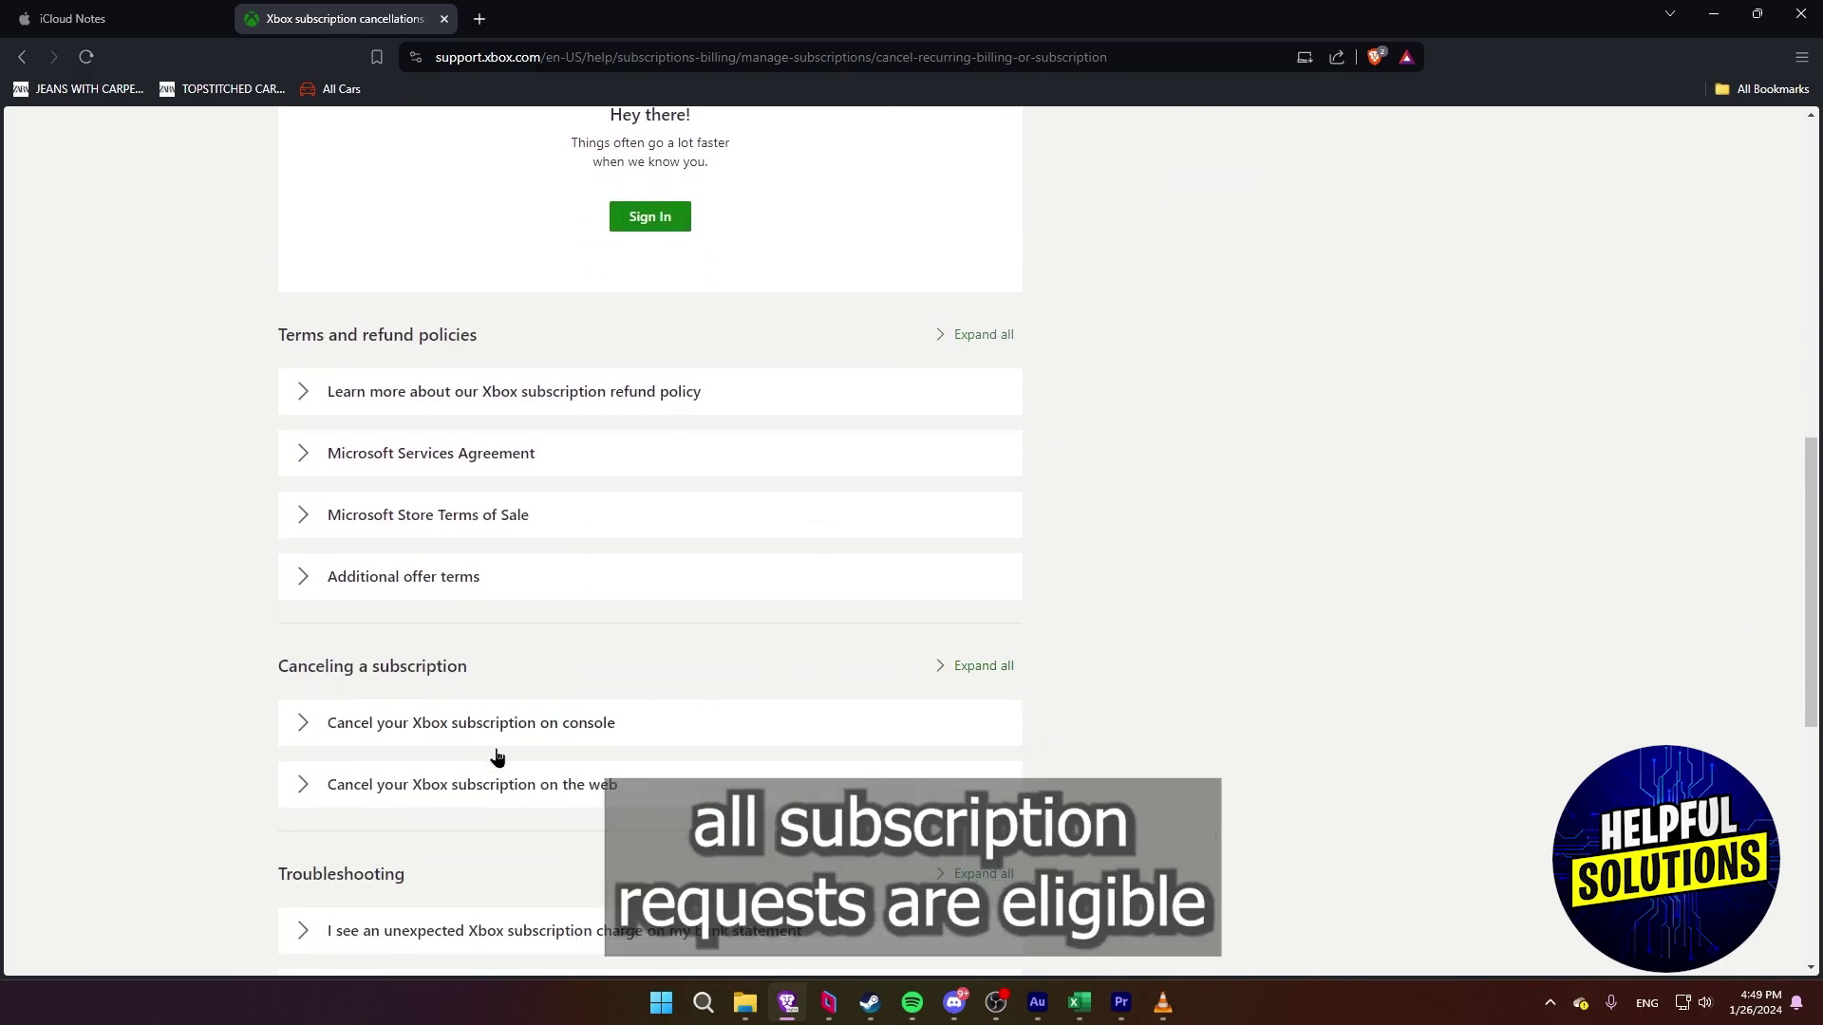
scroll(244, 574, up, 3)
scroll(316, 420, up, 2)
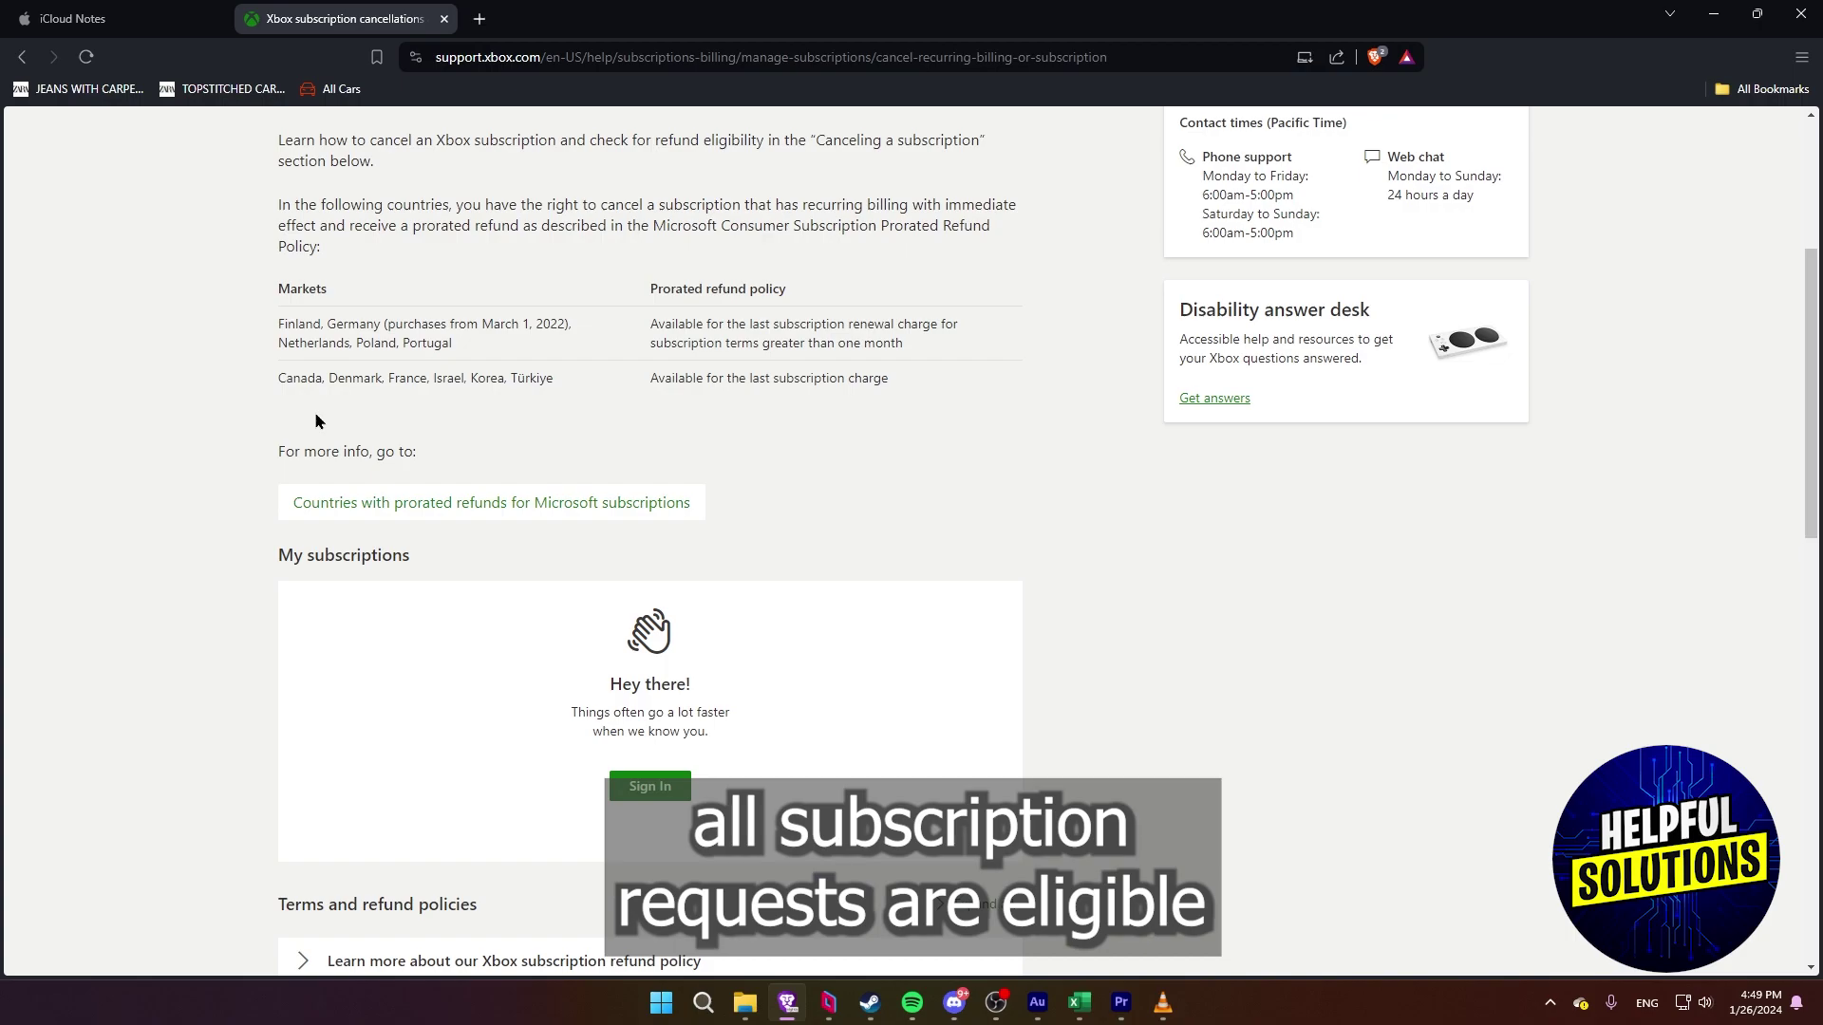
scroll(314, 412, up, 3)
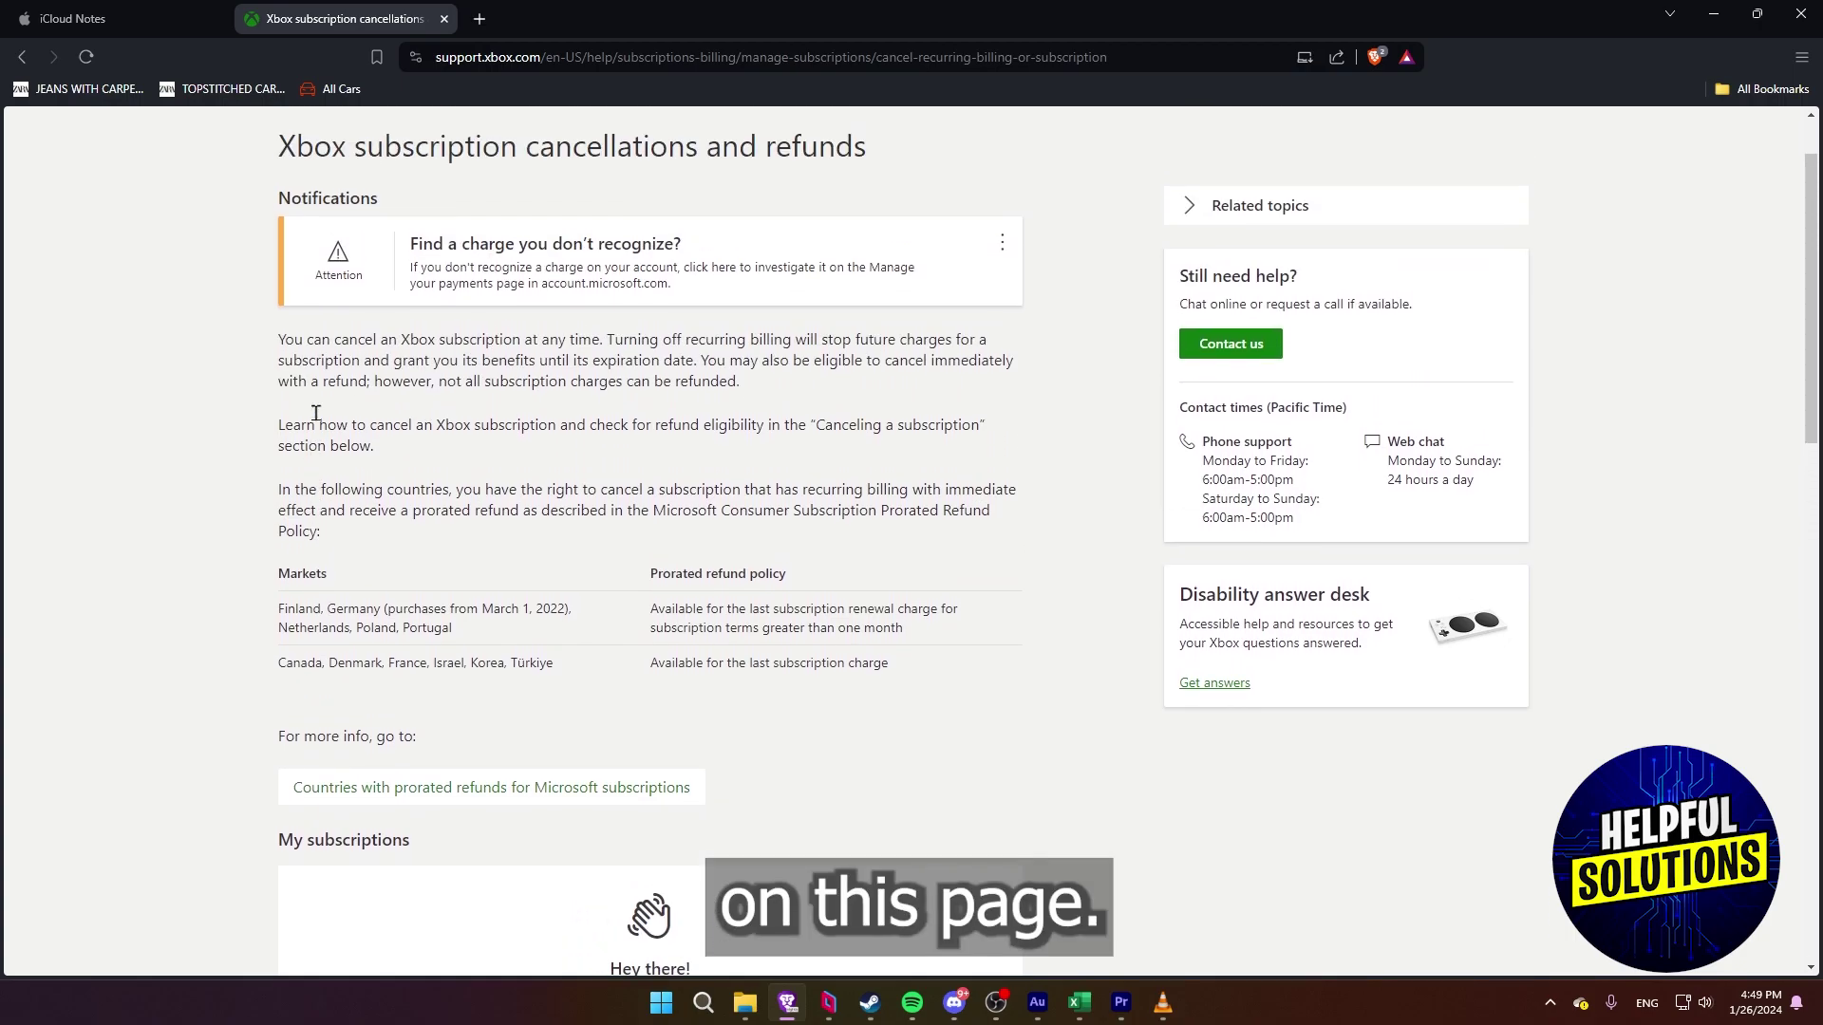
scroll(316, 421, down, 1)
scroll(321, 413, down, 1)
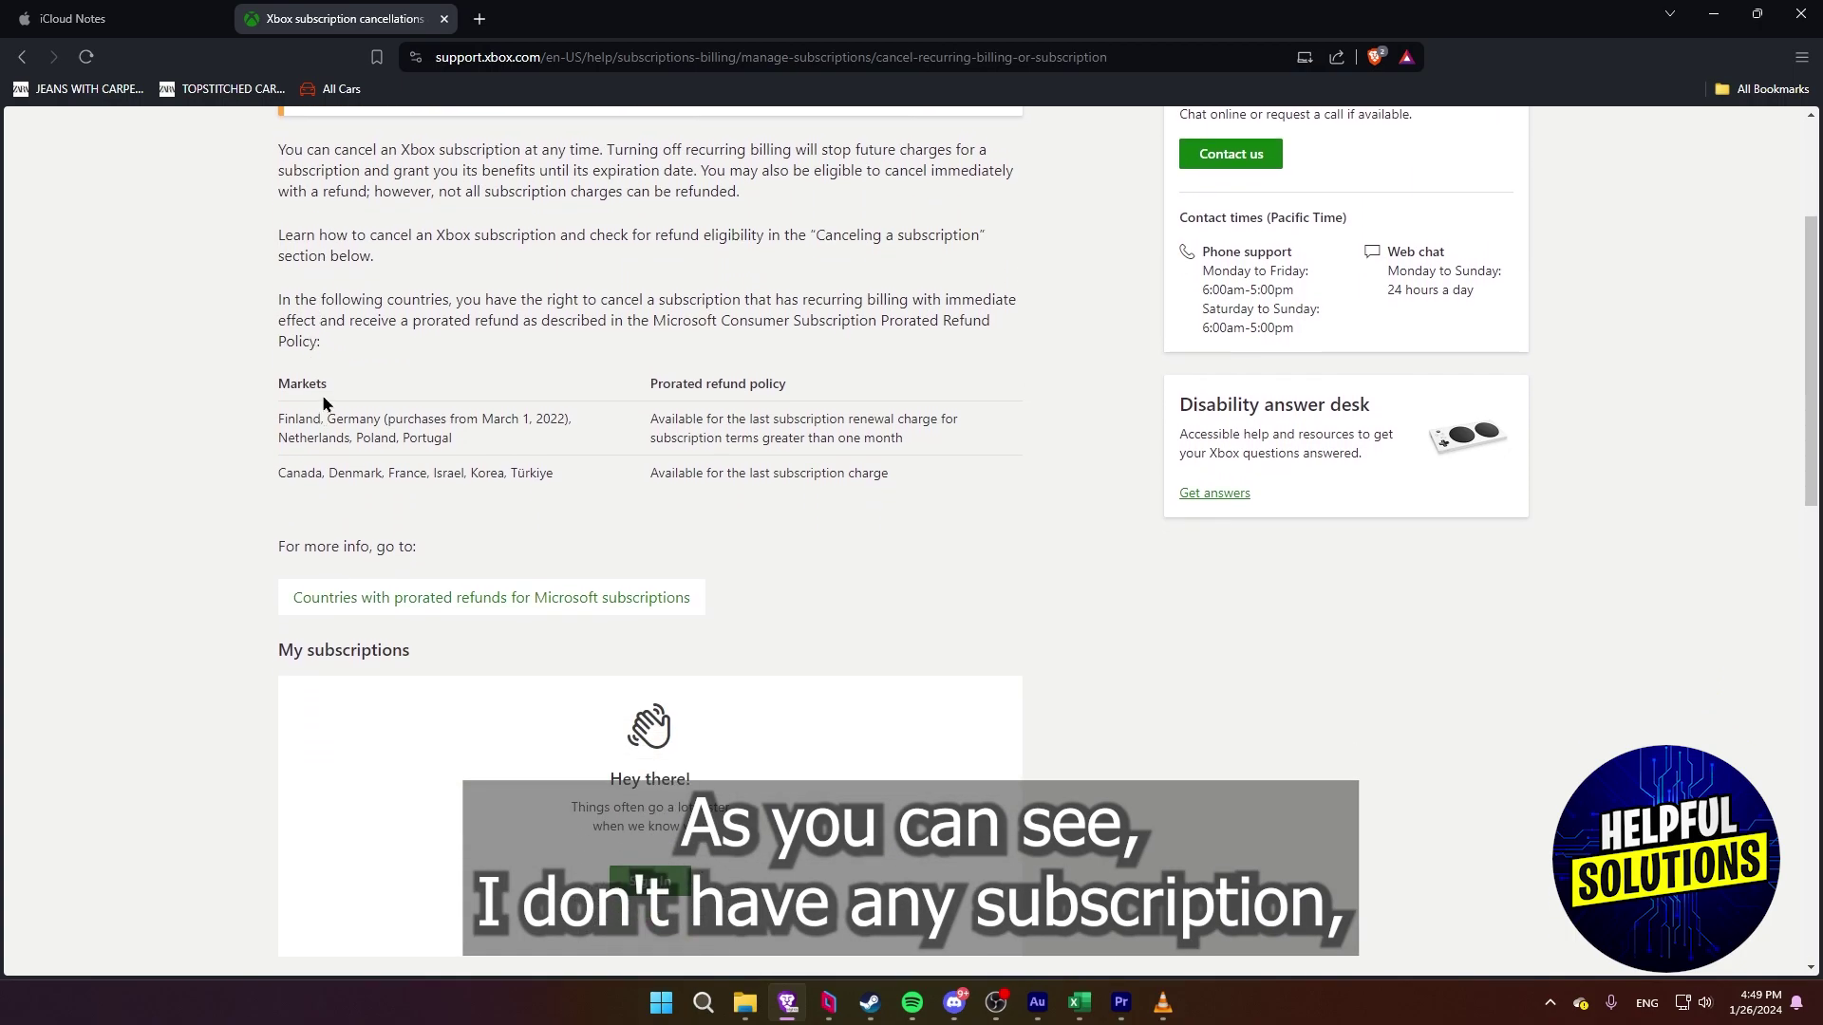
scroll(324, 401, down, 1)
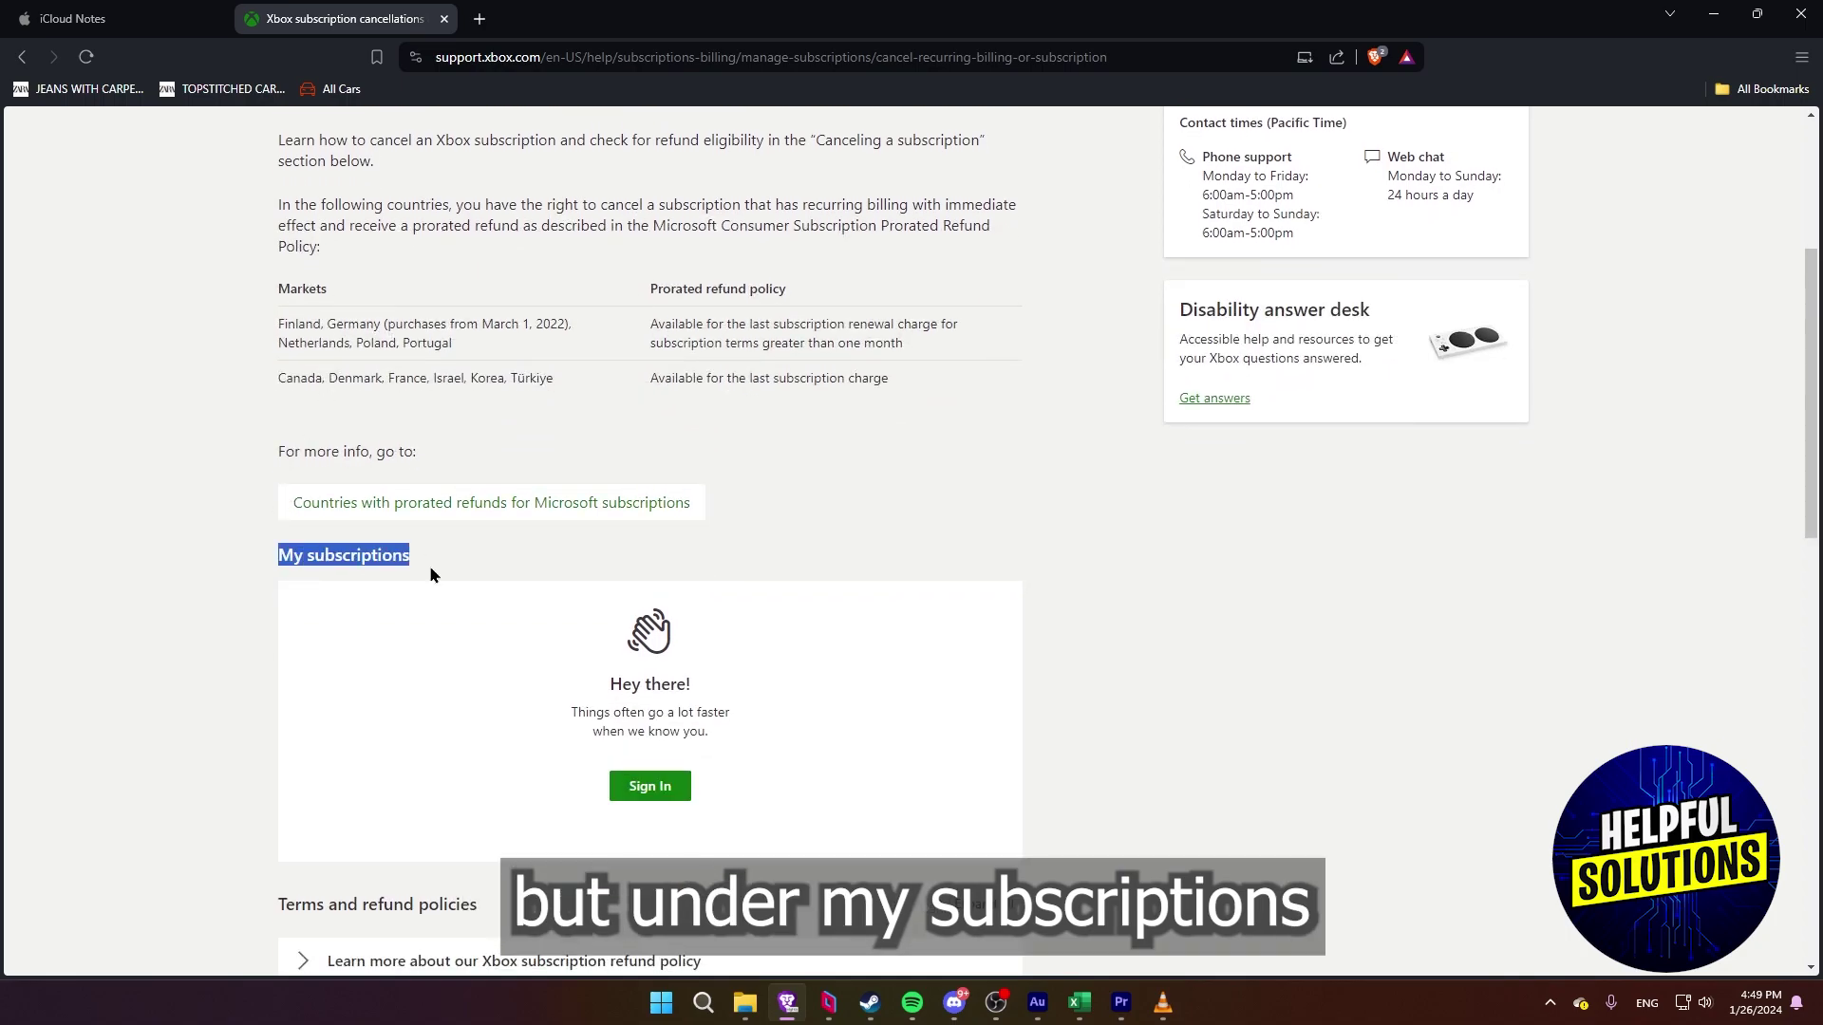
Sign in from the My subscriptions card to load the account's subscriptions.
click(435, 555)
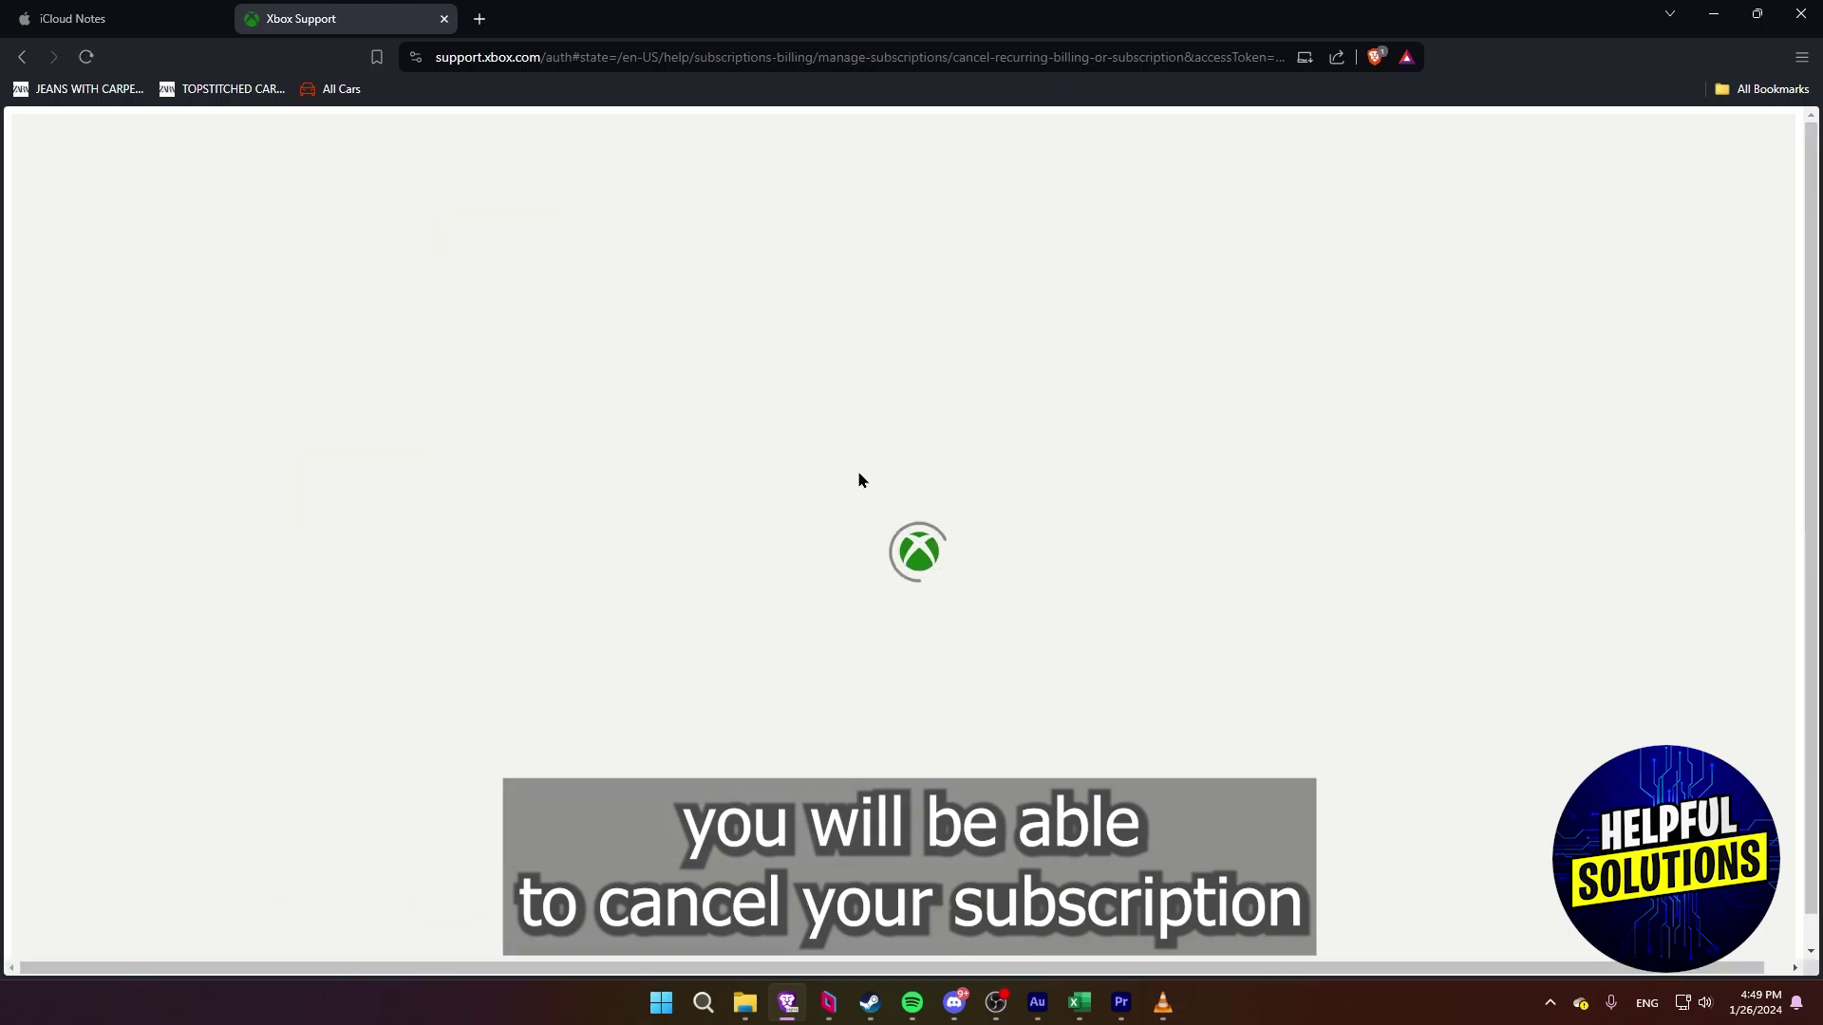
scroll(859, 479, down, 2)
scroll(785, 385, down, 3)
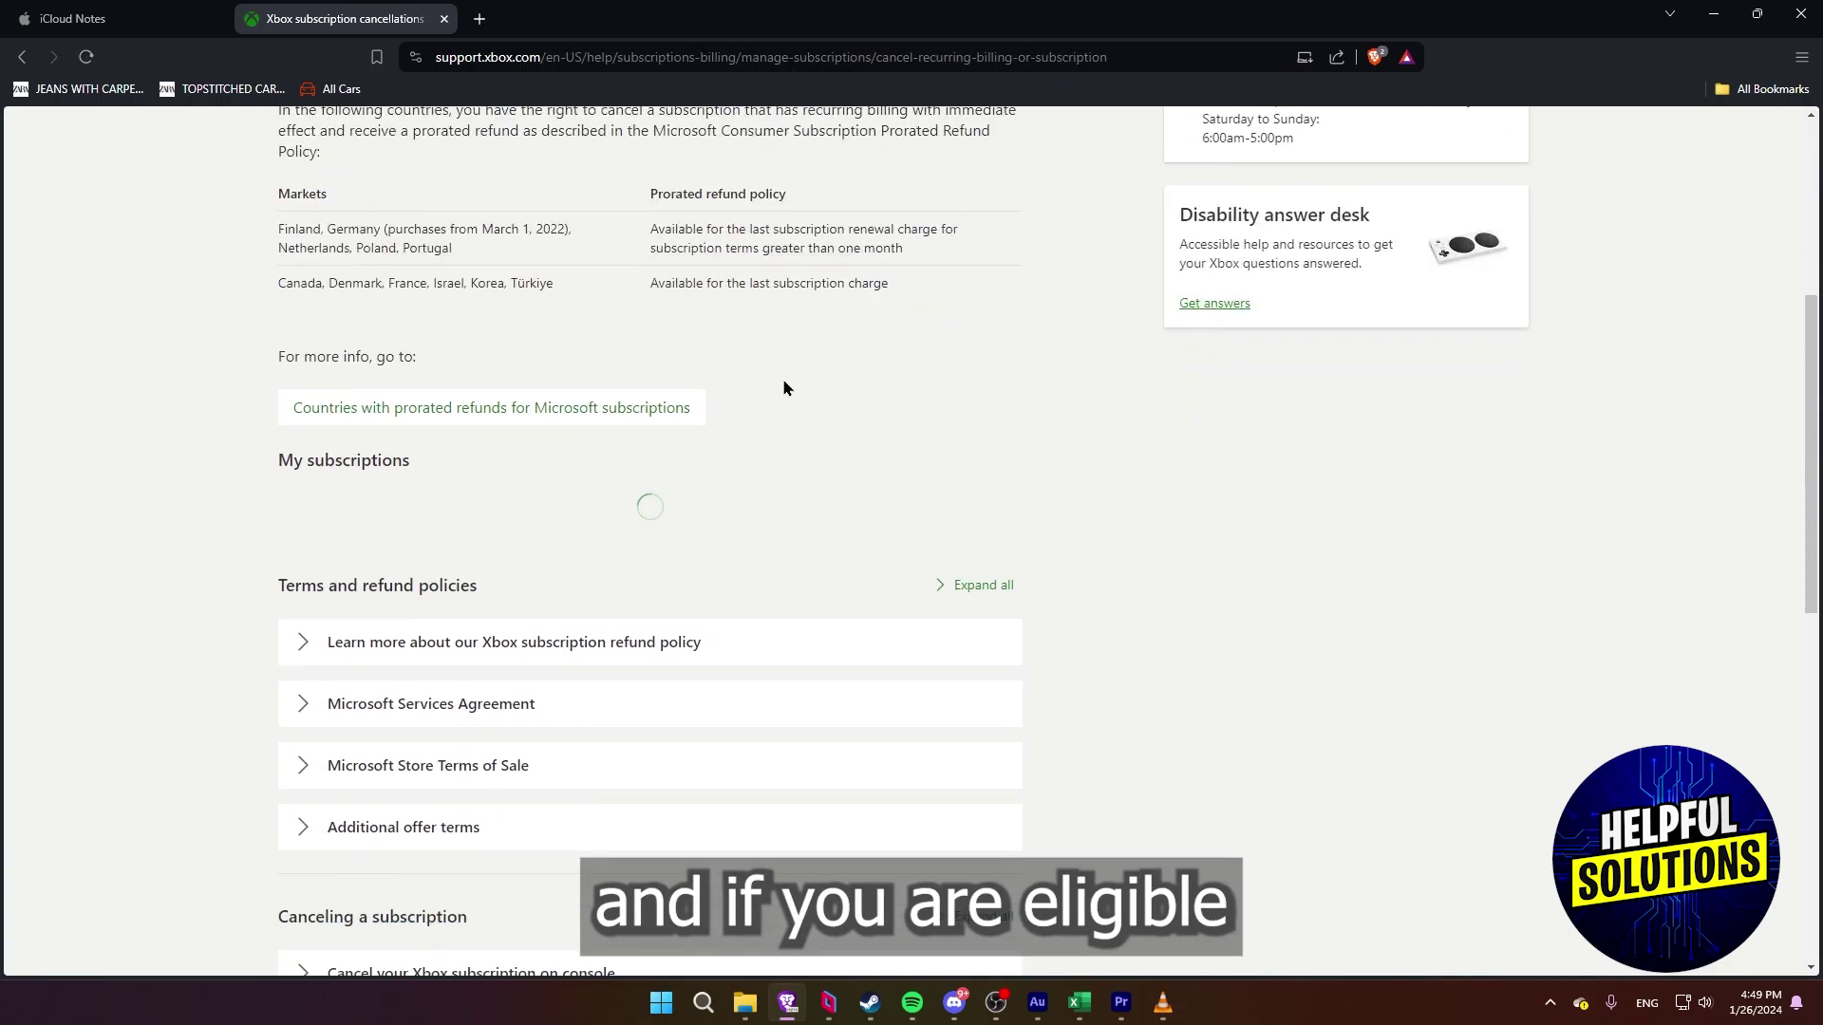